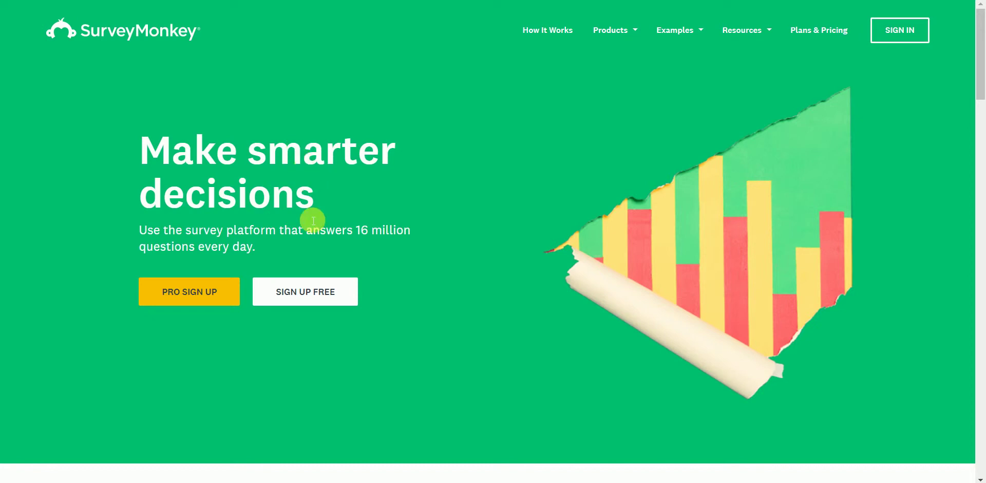
Open the free sign-up form and enter a username and the password twice
click(322, 298)
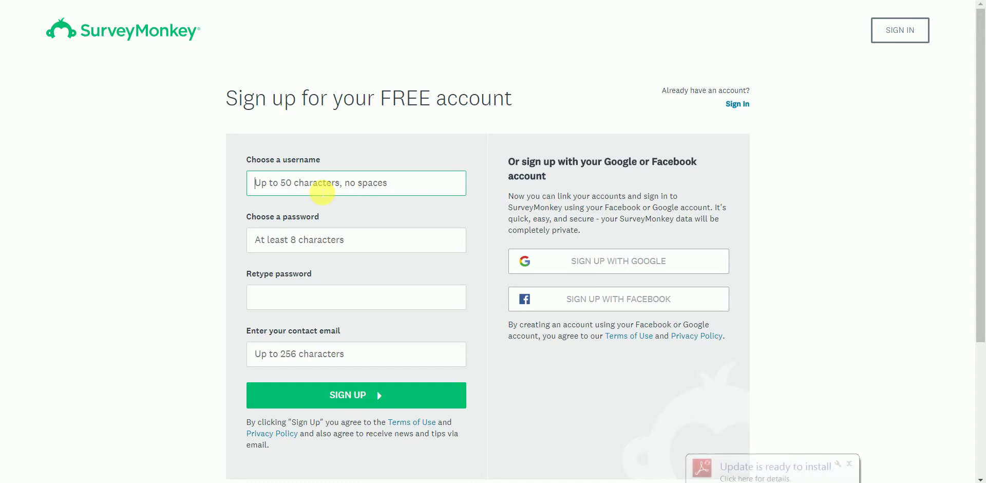
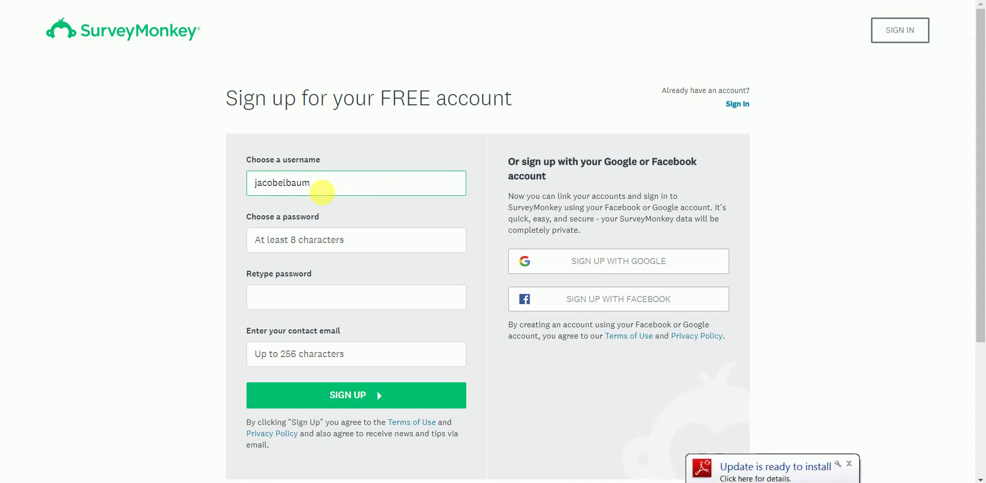
text(1111)
key(Tab)
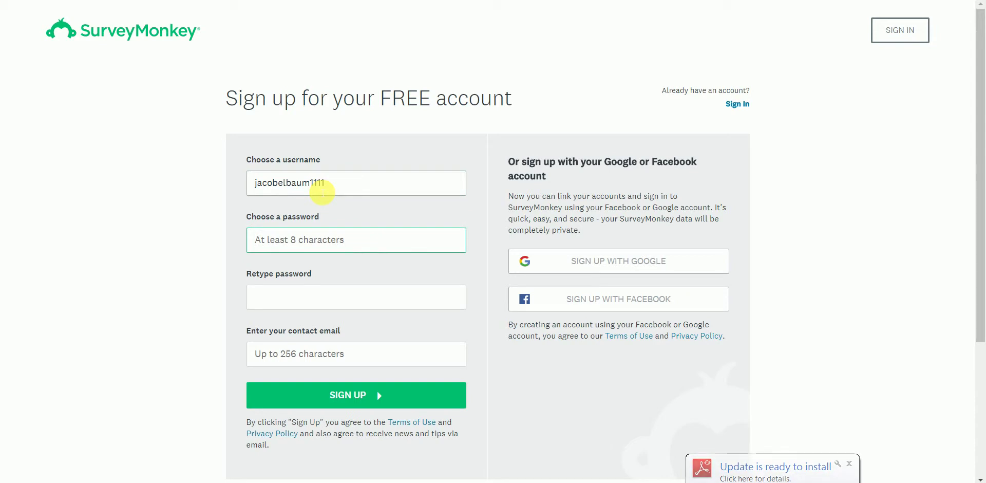
text(••)
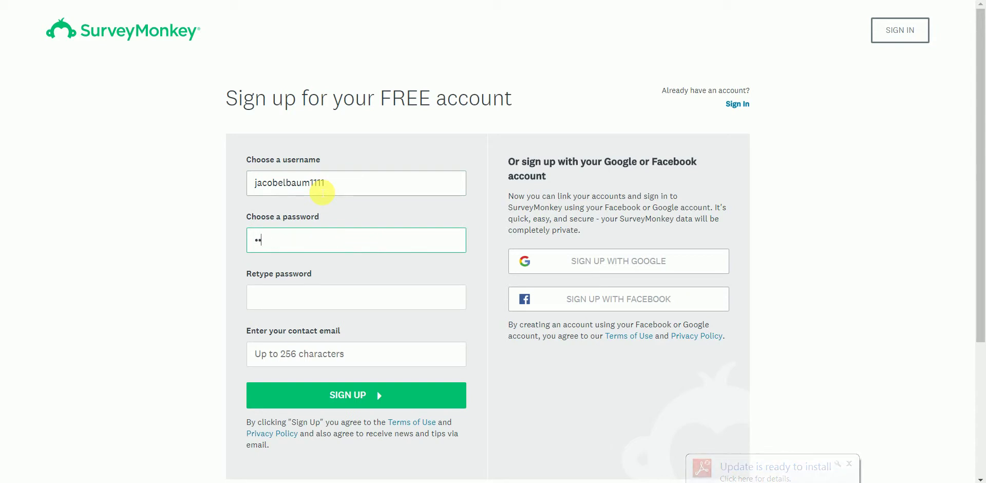
text(•••••••)
key(Tab)
text(•)
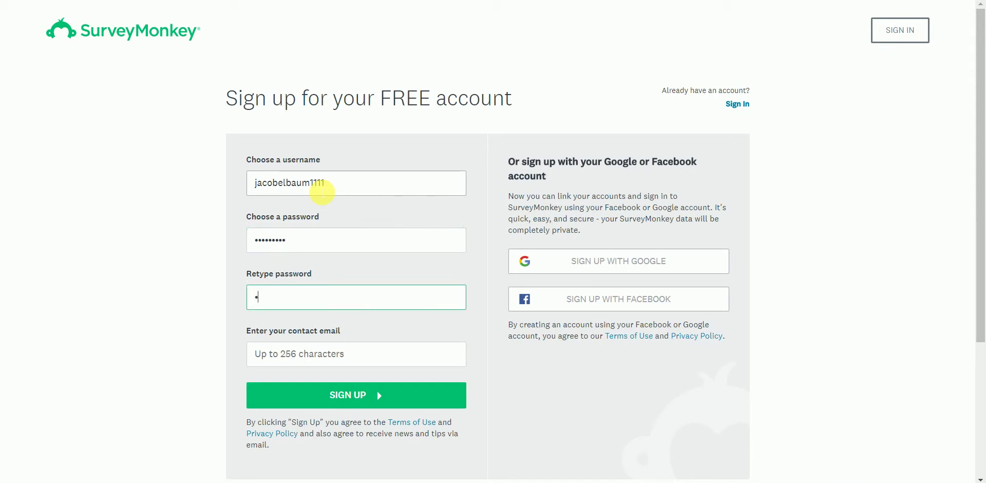
text(••••••••)
key(Tab)
Redo the retyped password and fill in the contact e-mail address
double_click(289, 297)
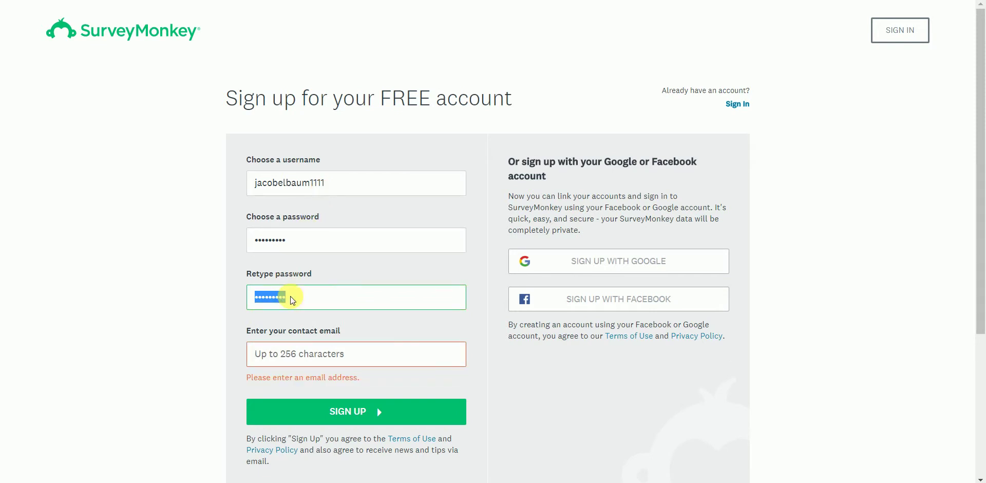
text(•••••••••)
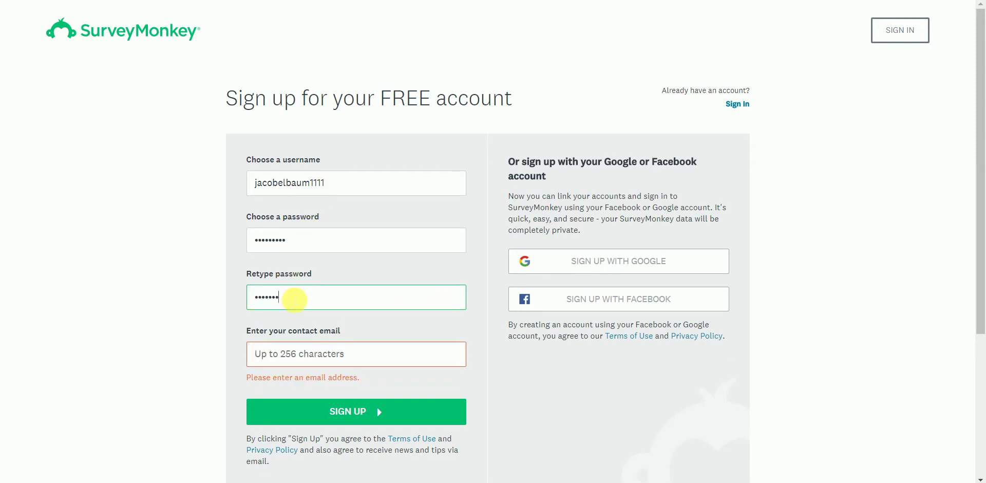
click(350, 353)
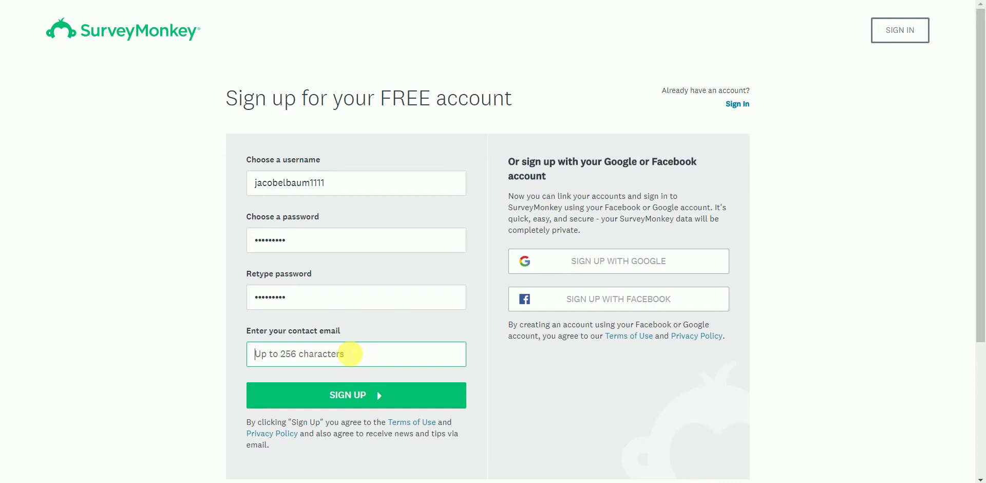
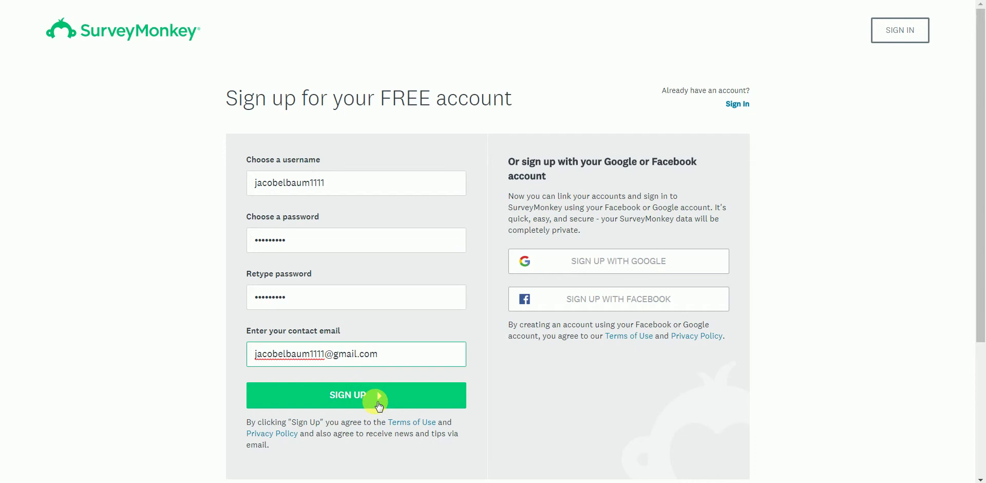
Submit the sign-up form to create the account and reach 'Let's set up your account'
click(379, 406)
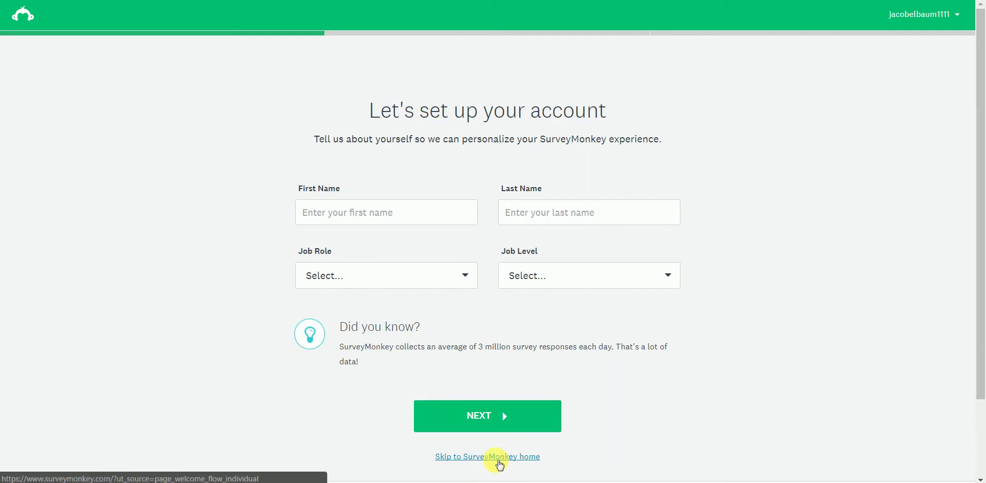
Skip the profile set-up, start a new survey, and scroll down to the template cards
click(500, 463)
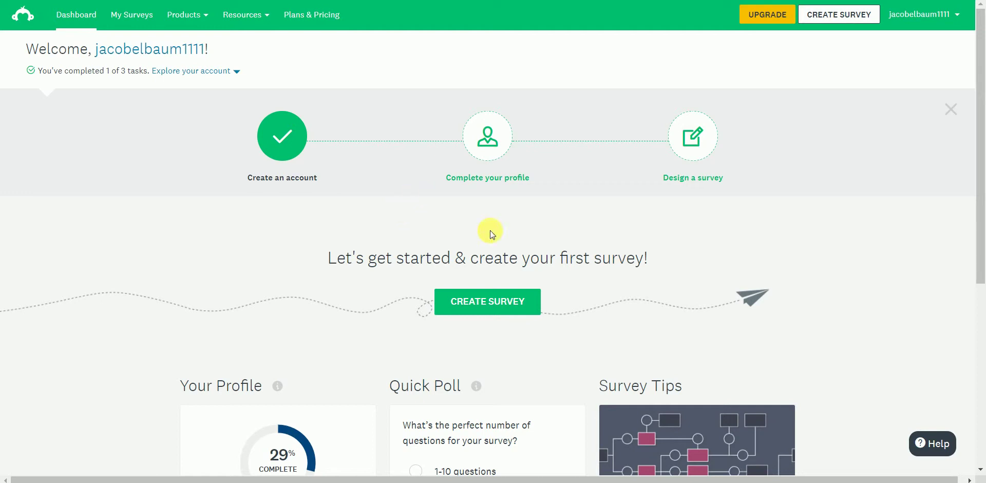
click(488, 307)
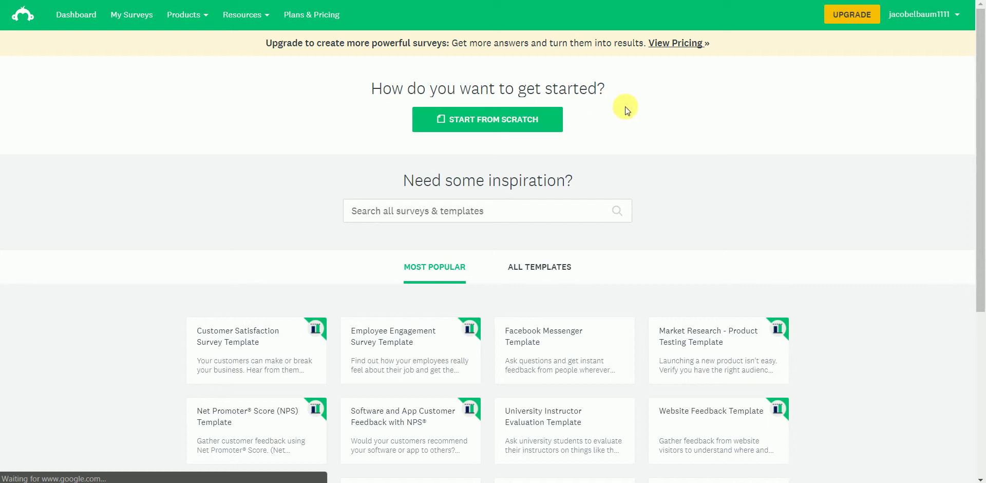
drag(979, 110, 977, 161)
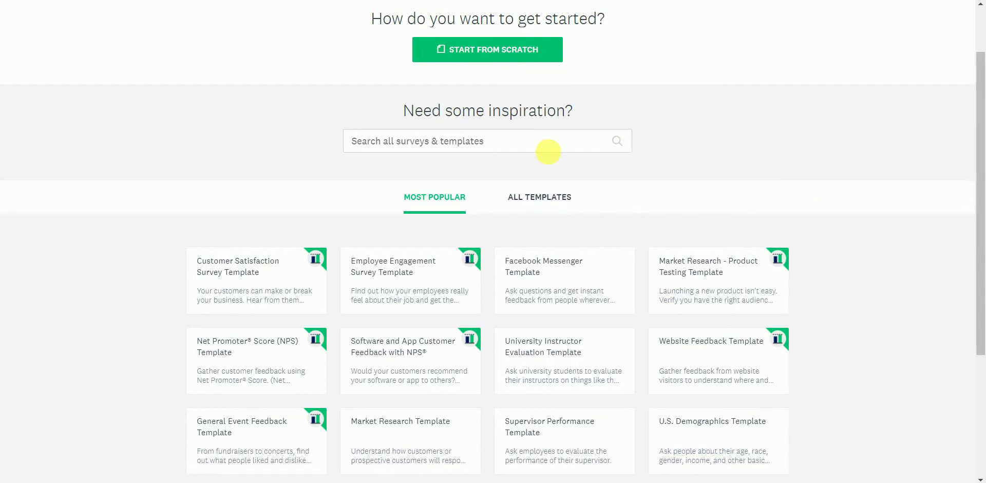
mouse_move(285, 260)
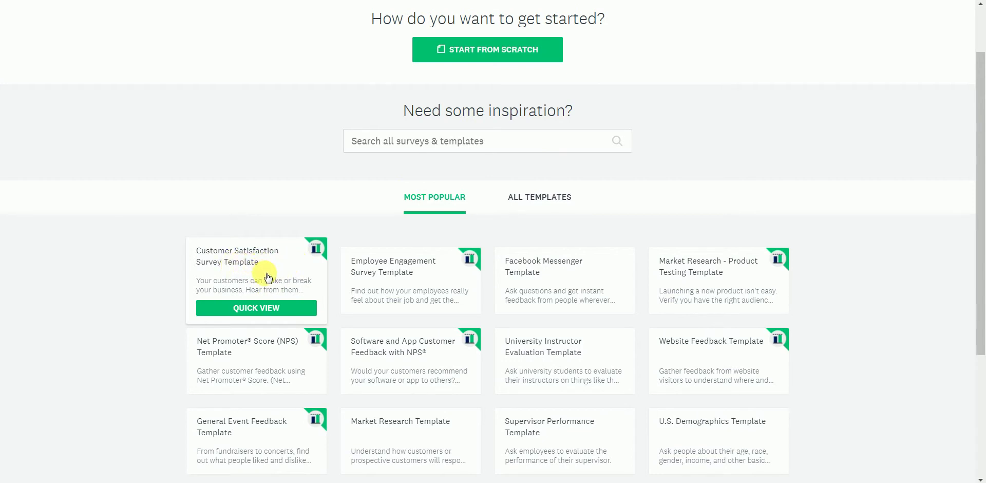
Check the Customer Satisfaction Survey Template's questions and sample results, then create a survey from it
click(269, 275)
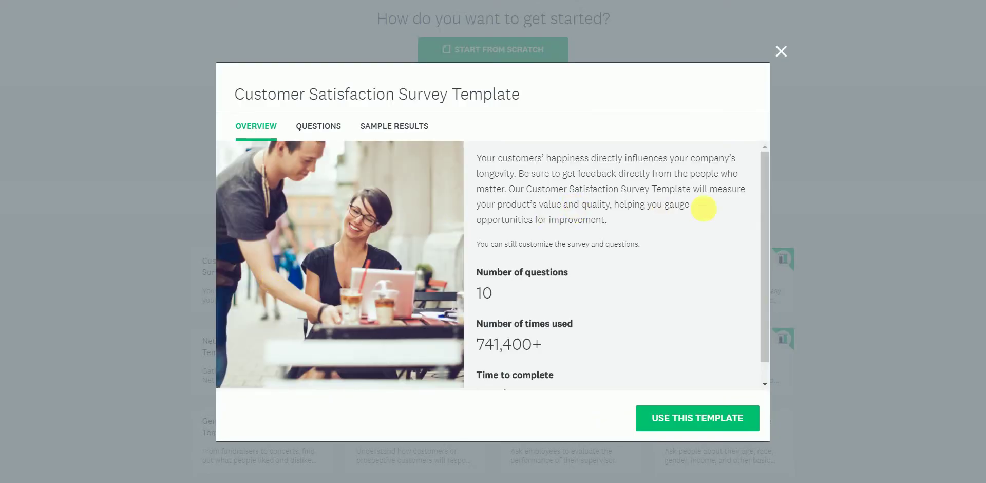
drag(765, 181, 766, 202)
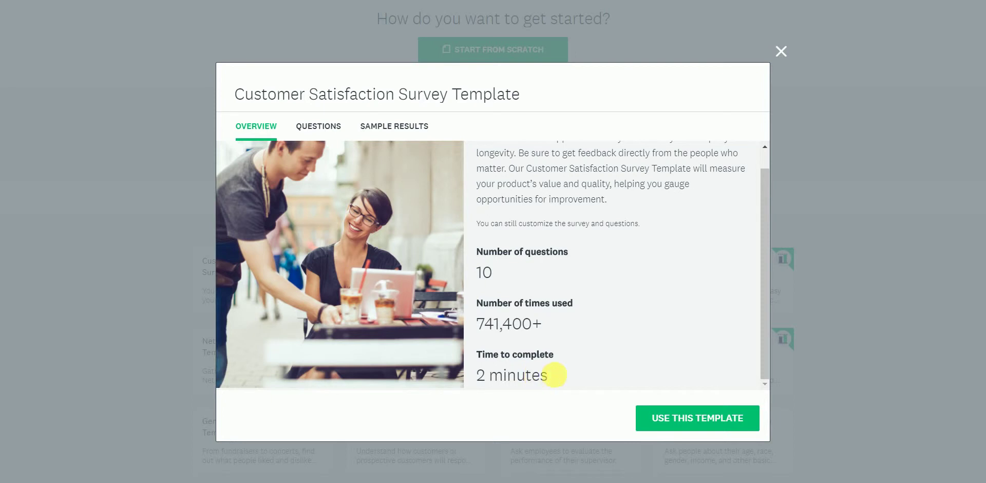
click(332, 128)
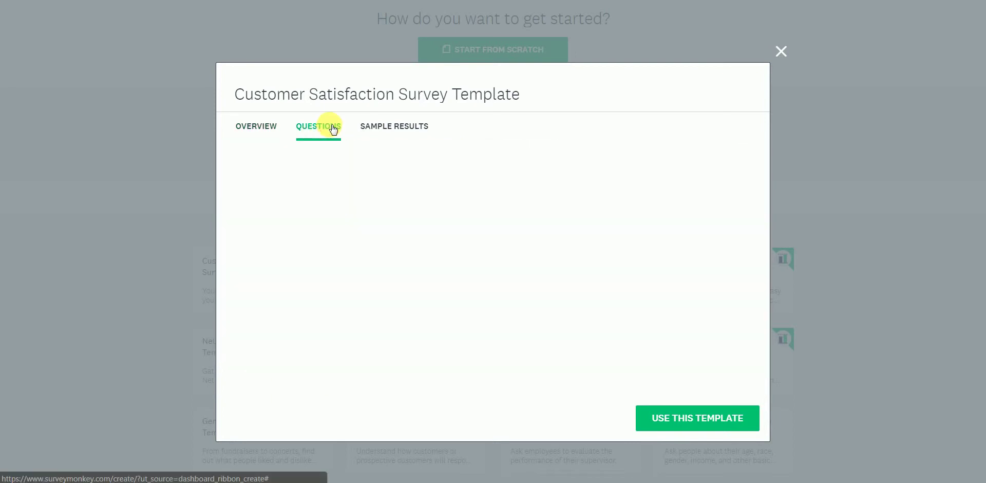
click(395, 129)
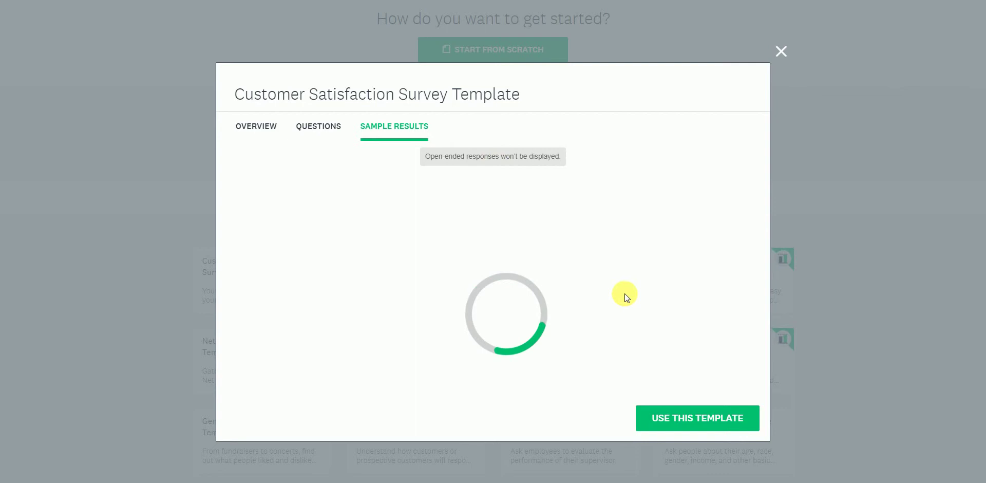
click(697, 420)
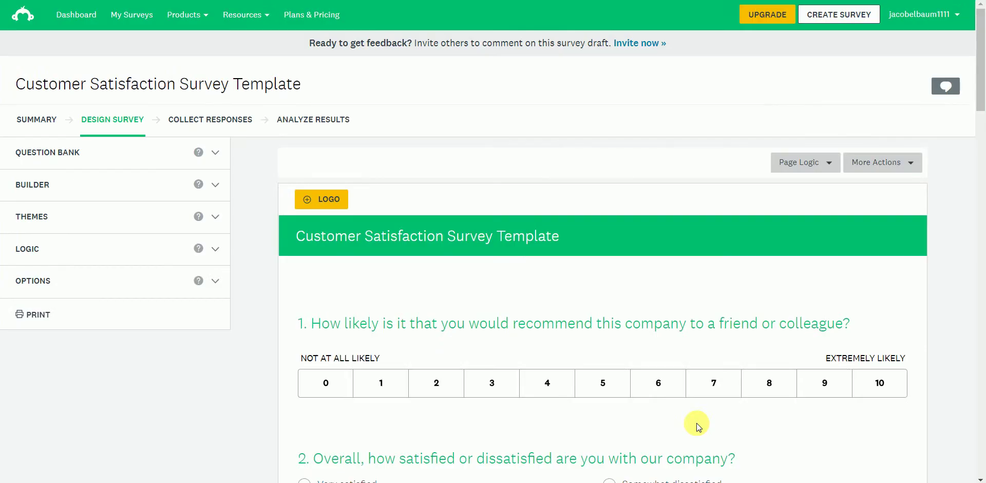
drag(980, 62, 974, 246)
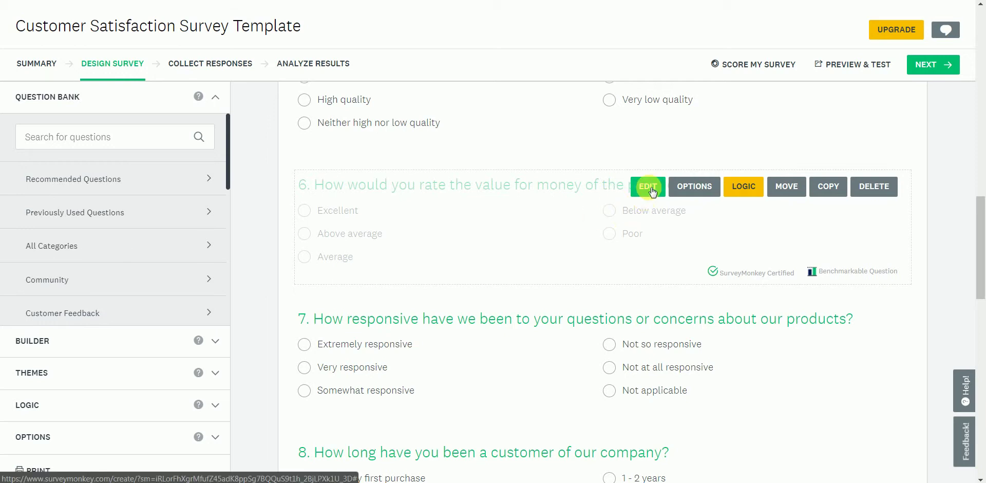
Replace 'the product' in question 6 with a custom entry, 'bose headphones'
click(649, 188)
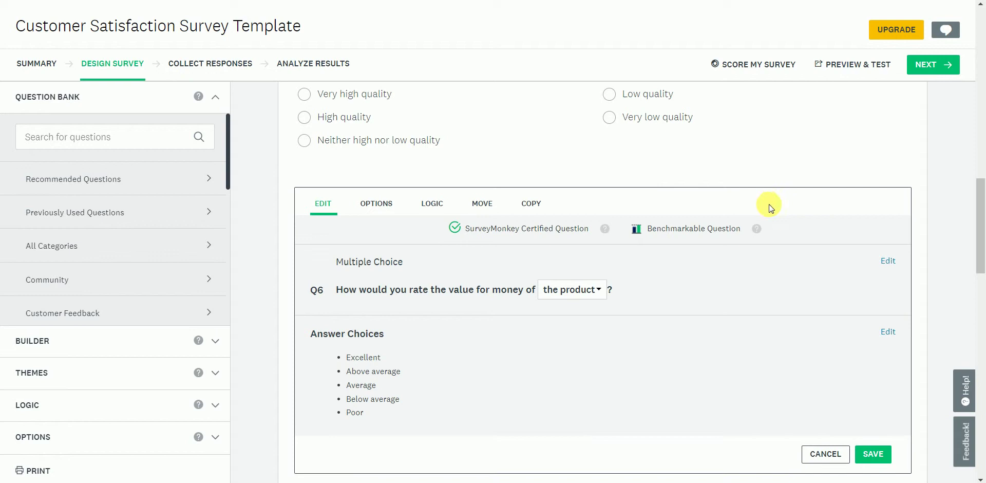
click(599, 296)
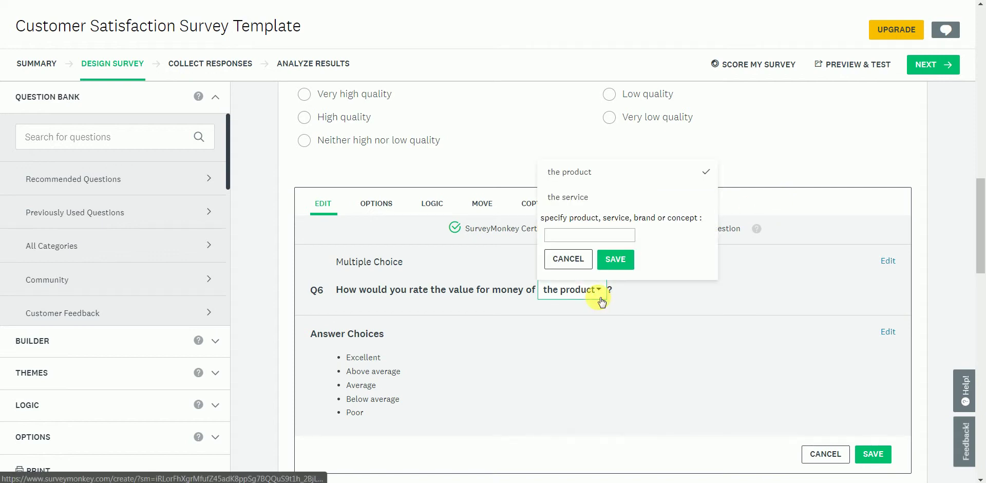
click(600, 298)
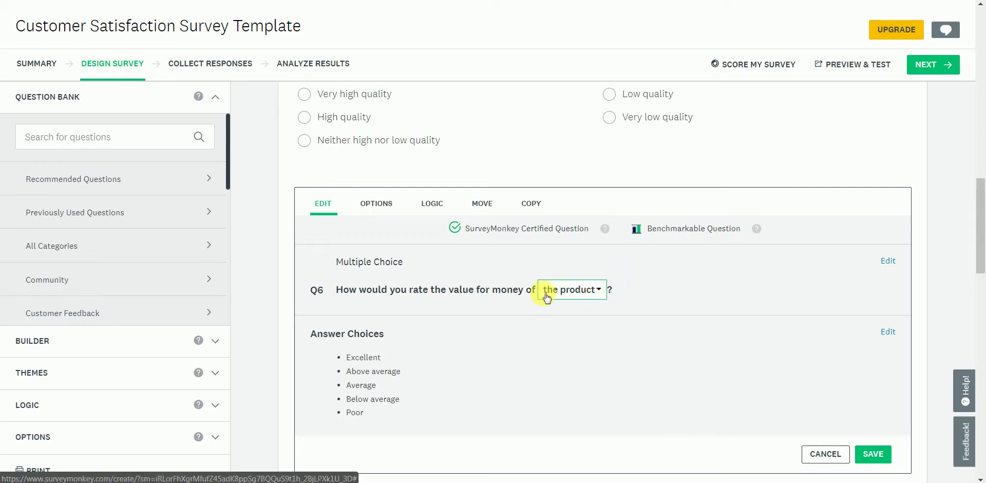
click(600, 292)
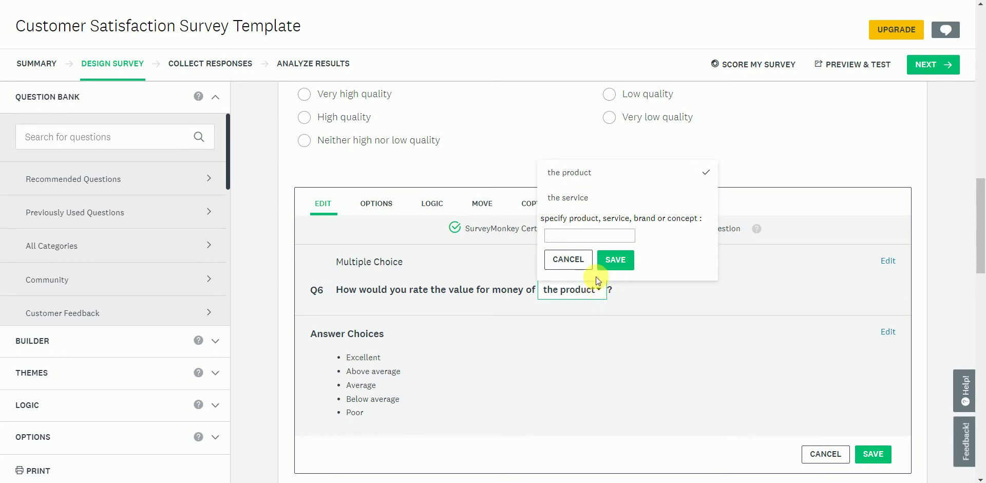
click(595, 236)
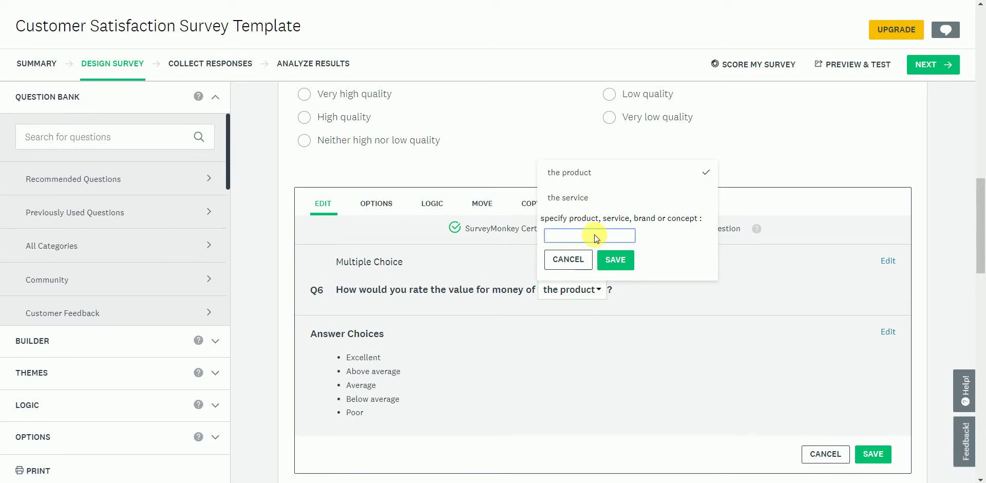
text(bose headphones)
click(619, 261)
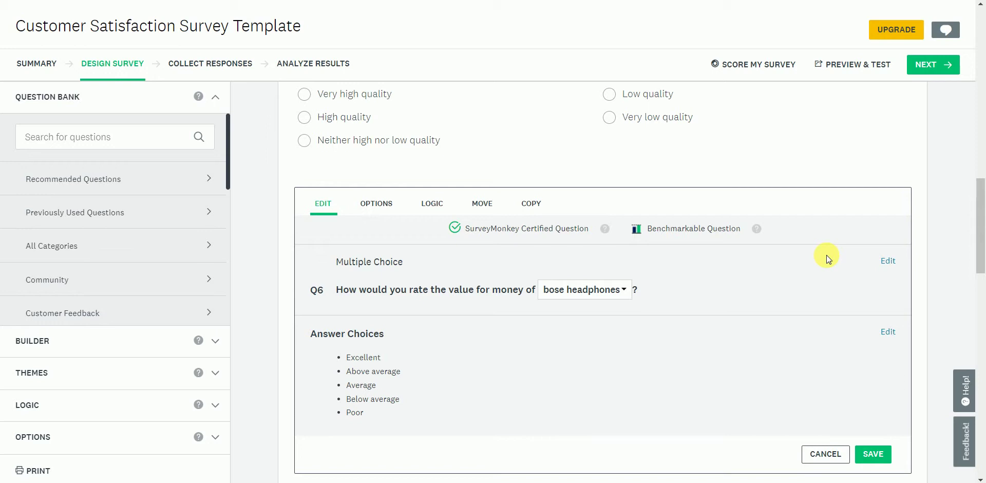
Switch question 6 to custom wording, adjust its text and Excellent choice, and save it
click(890, 263)
triple_click(981, 225)
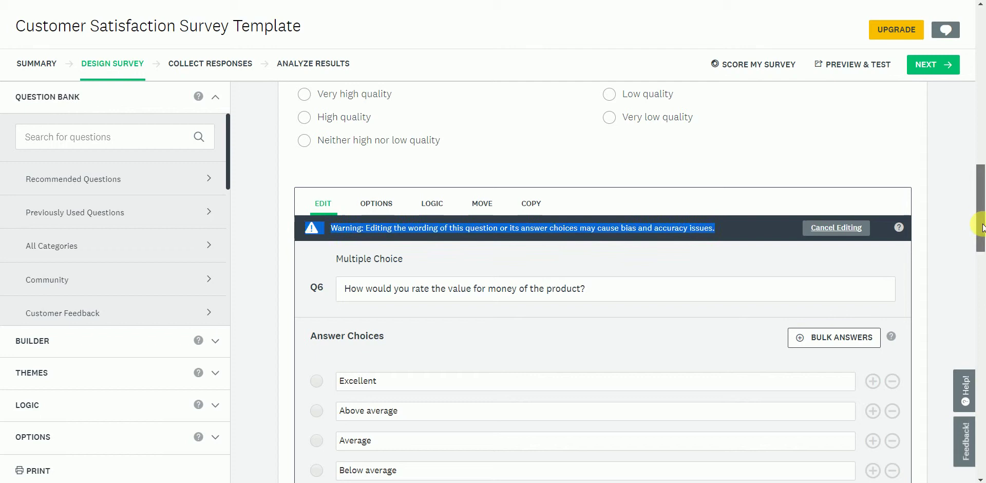
drag(980, 225, 981, 253)
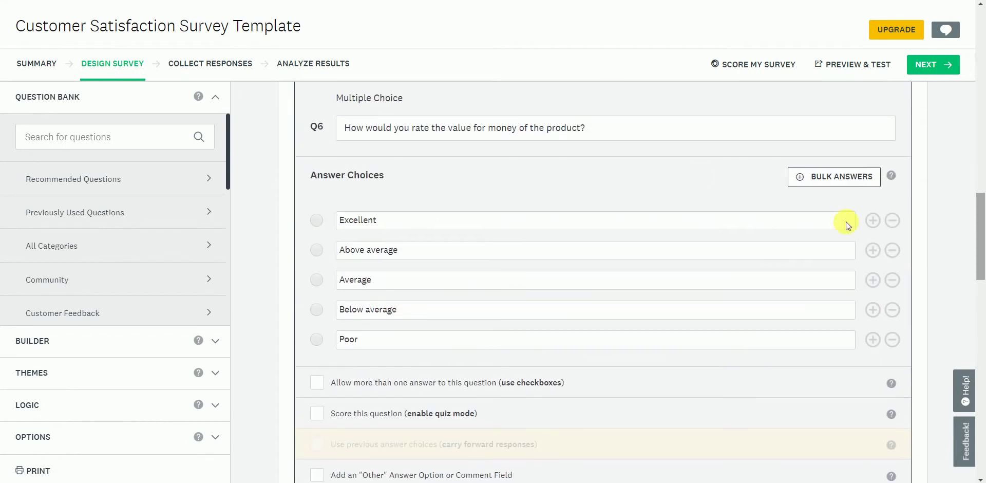
click(499, 132)
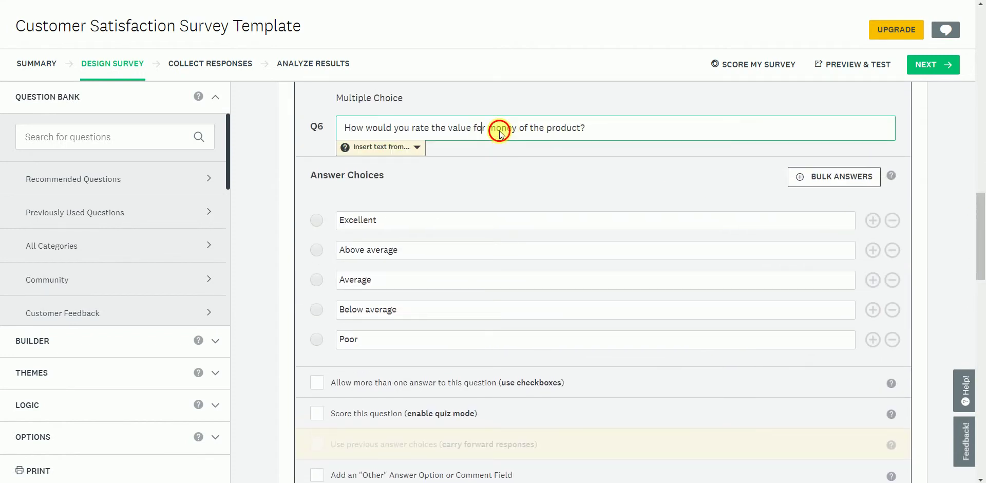
click(501, 220)
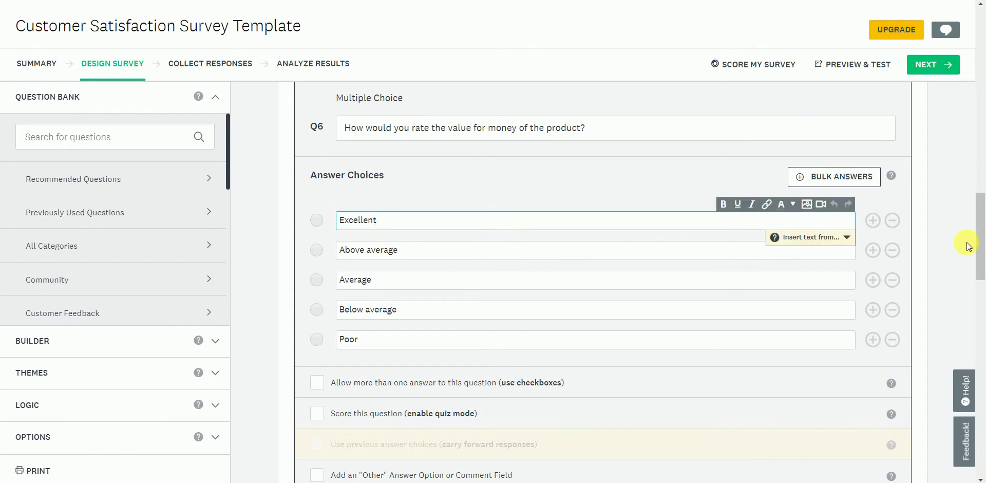
drag(979, 258, 974, 287)
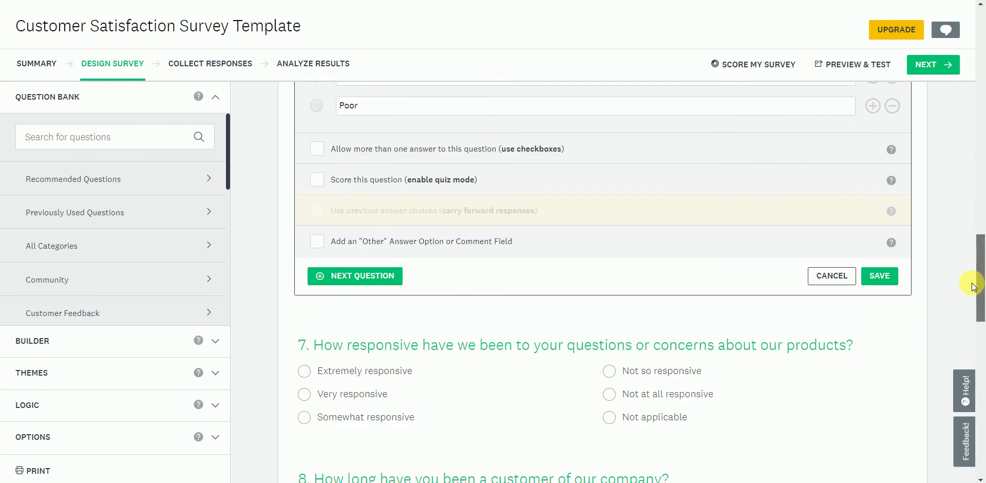
click(878, 278)
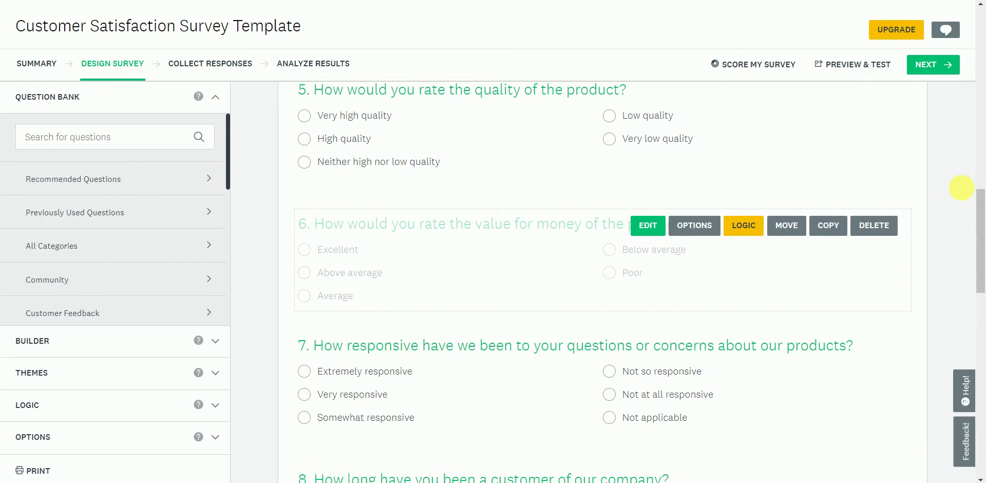
drag(979, 224, 979, 66)
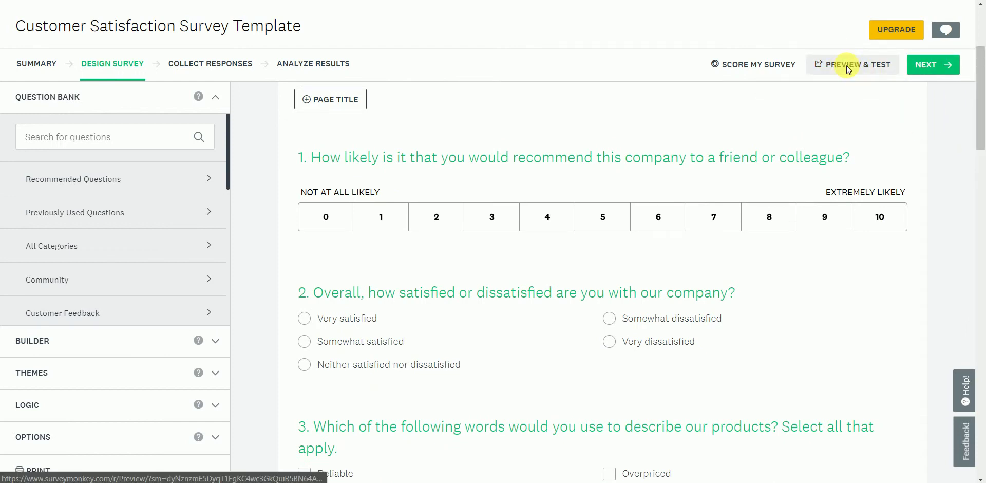
Open the survey preview and dismiss the preview notice and comment tip
click(848, 68)
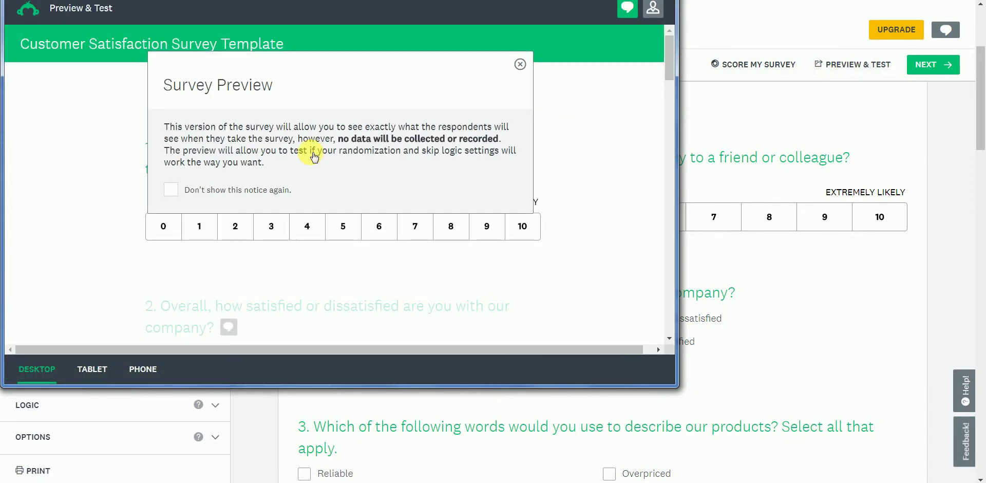
key(Escape)
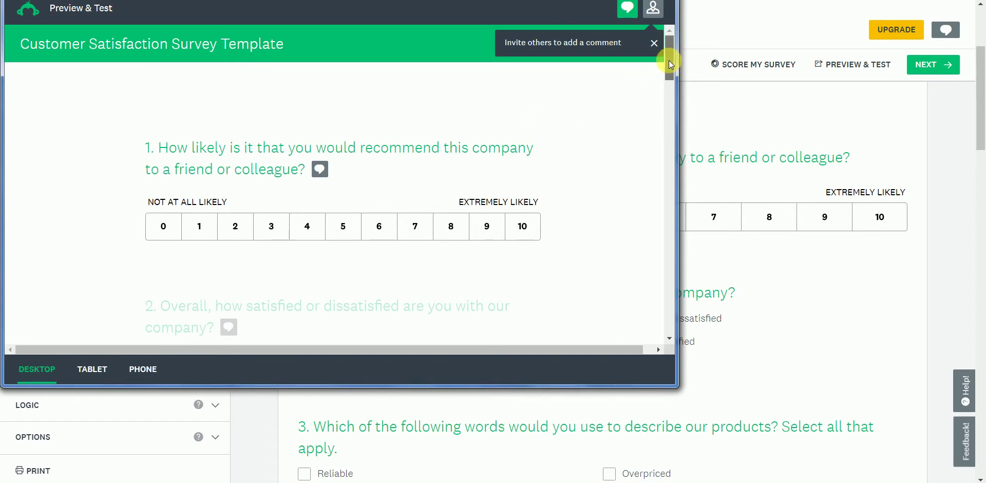
drag(669, 62, 675, 33)
click(654, 43)
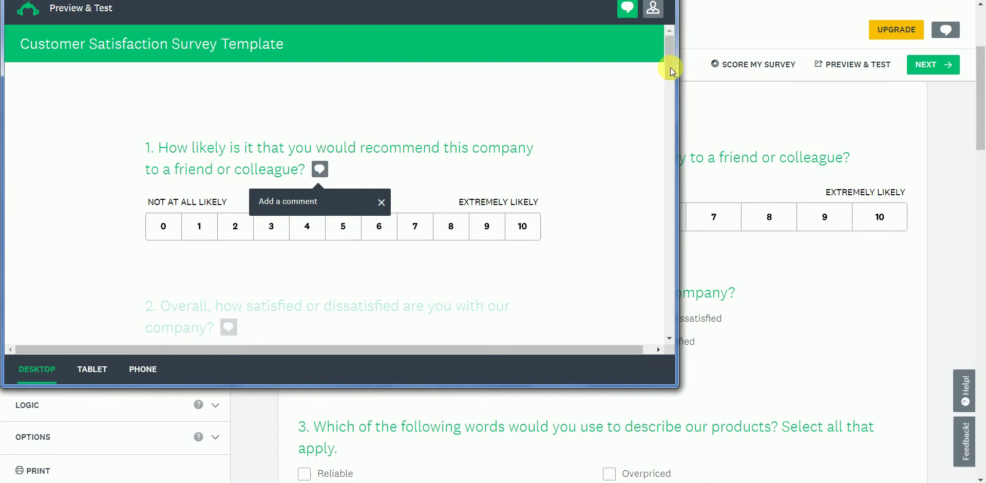
mouse_move(670, 67)
mouse_down()
mouse_move(657, 121)
mouse_move(666, 53)
mouse_up()
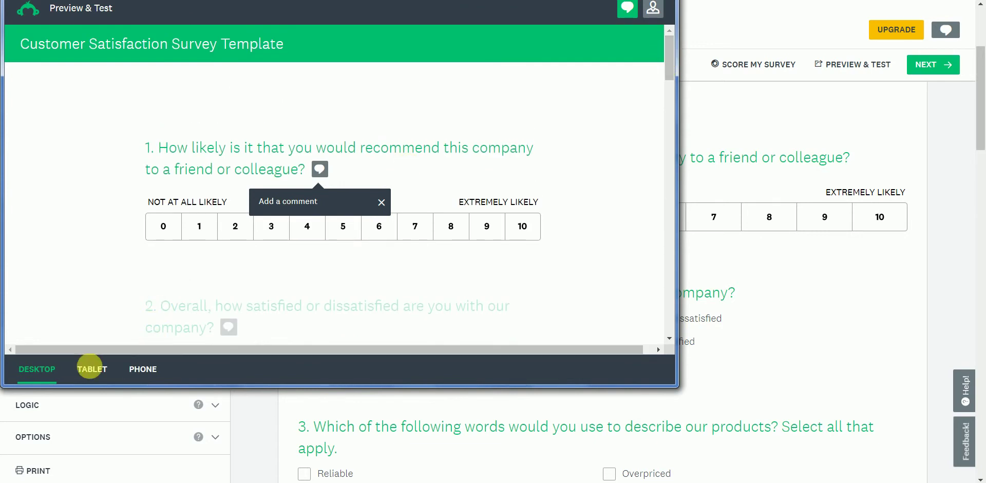
View the survey in tablet and then phone layout, scrolling through its questions
click(95, 368)
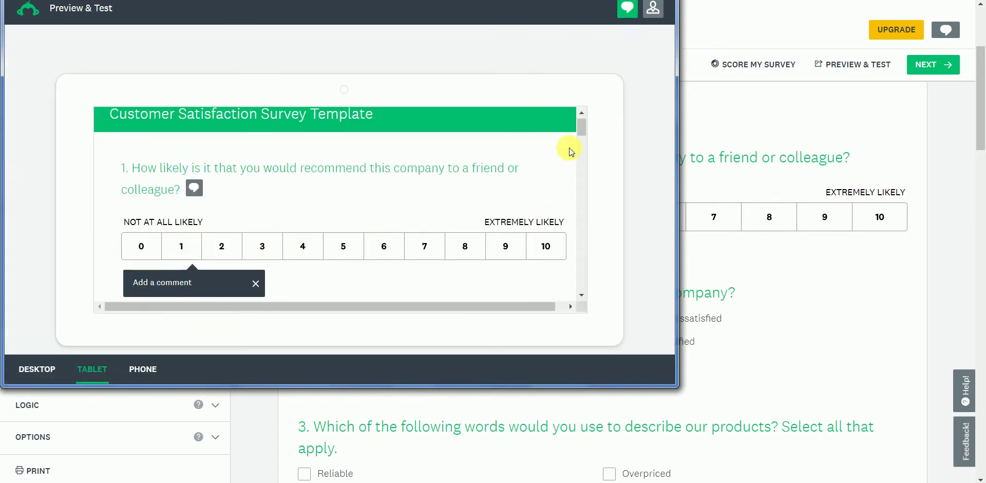
click(582, 128)
drag(582, 128, 581, 156)
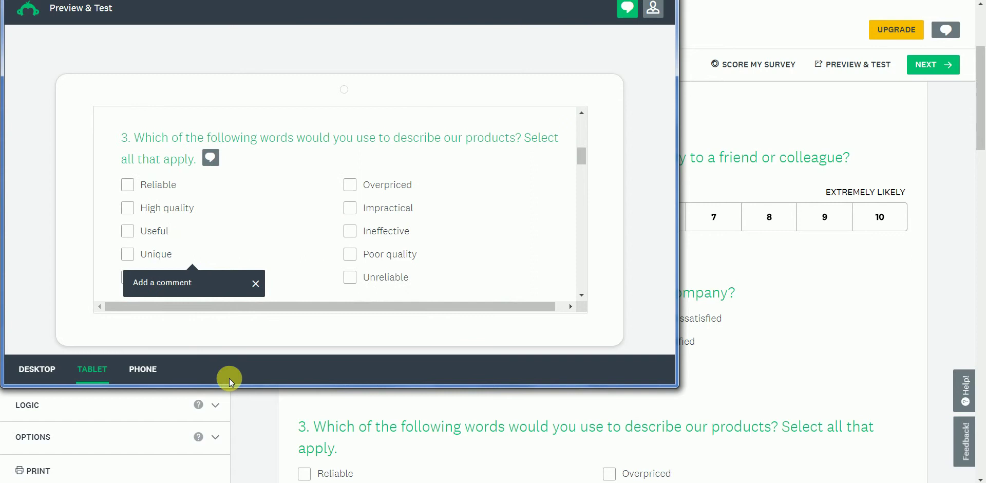
click(136, 370)
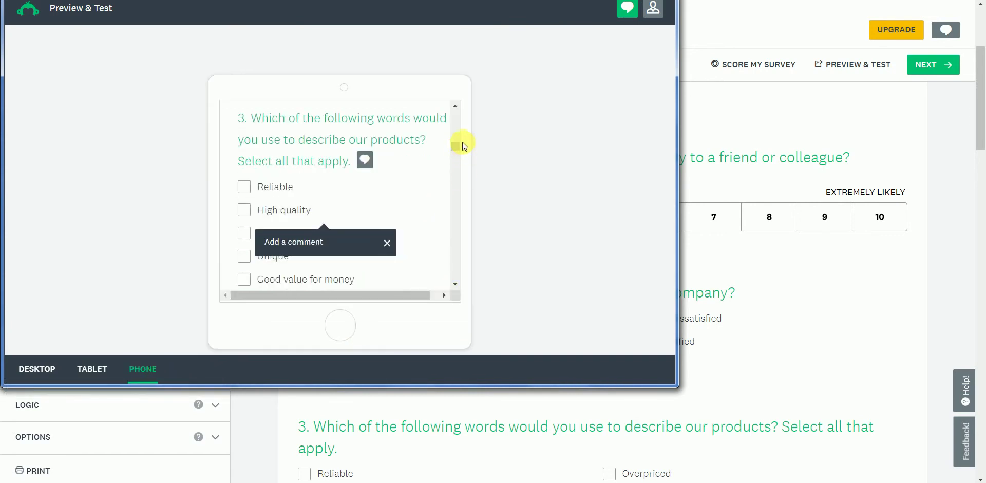
drag(457, 148, 460, 118)
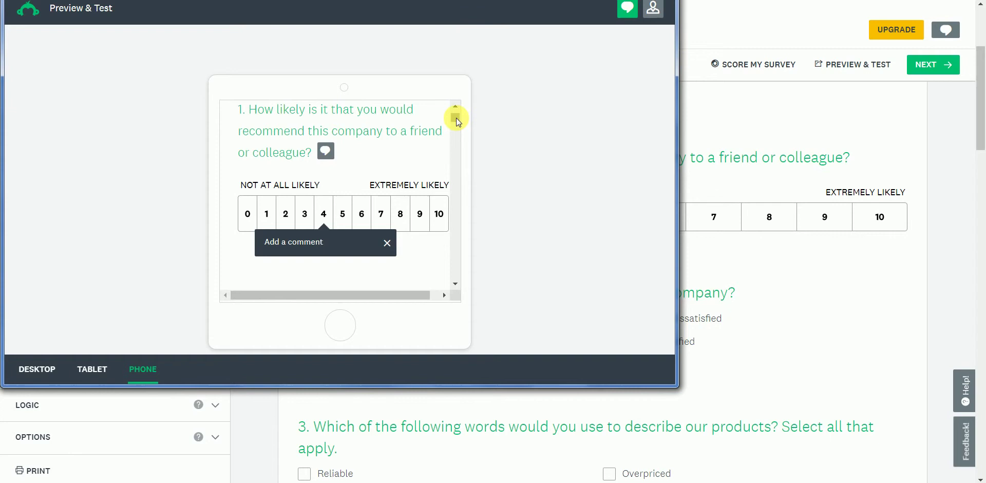
drag(455, 118, 455, 154)
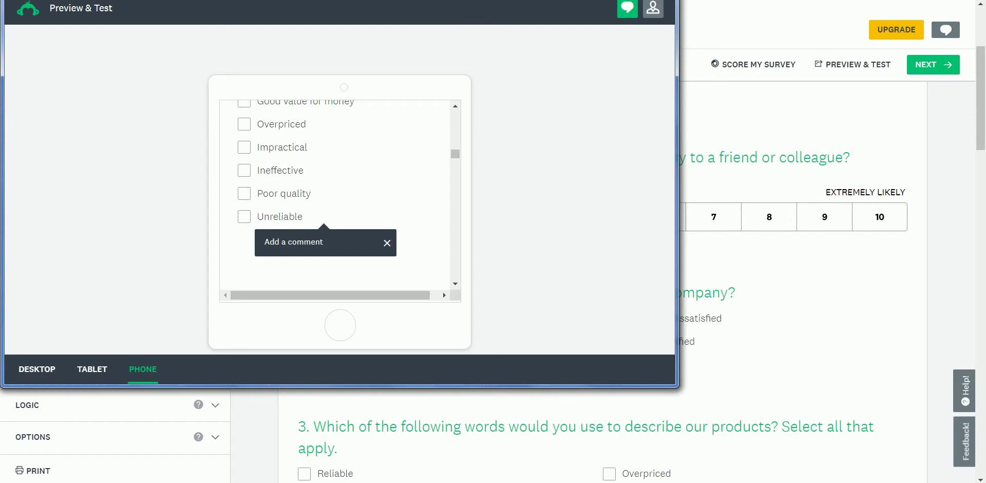
drag(319, 0, 318, 35)
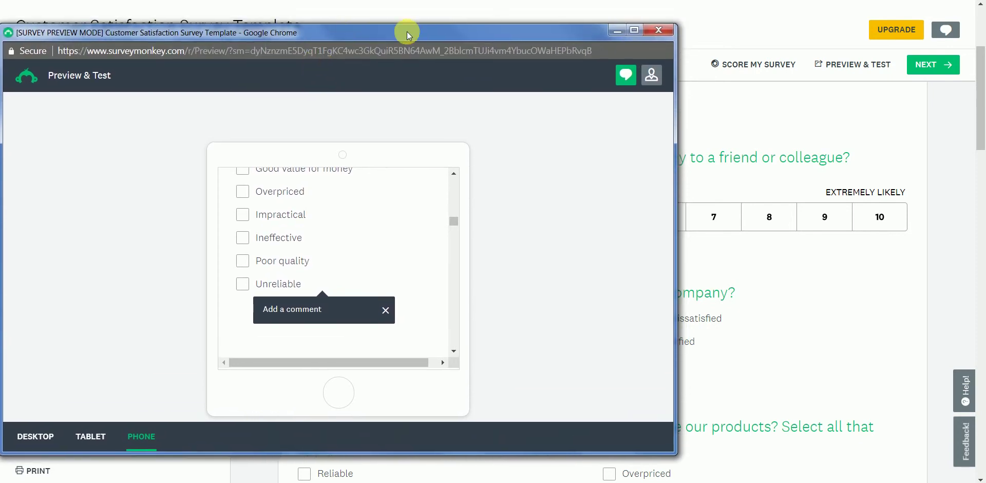
Close the preview and continue to the Collect Responses options, scrolling down the list
click(657, 30)
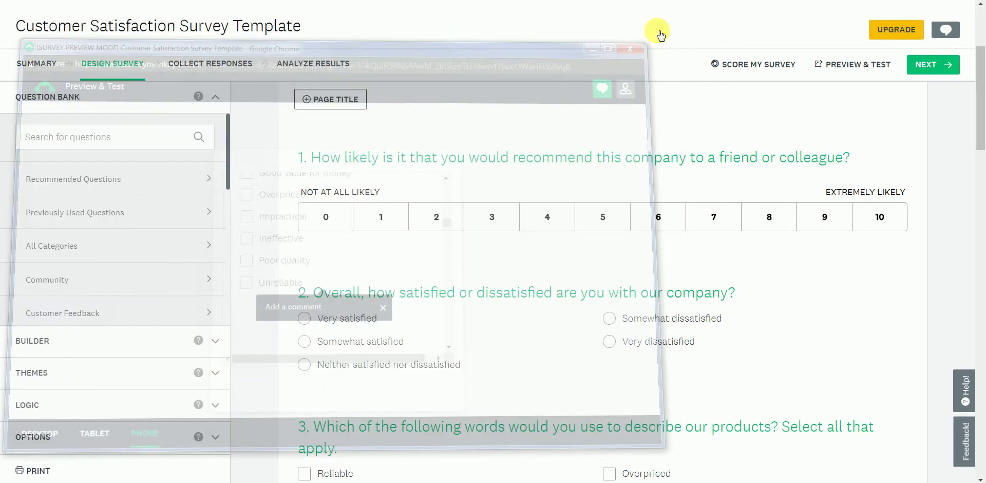
click(931, 67)
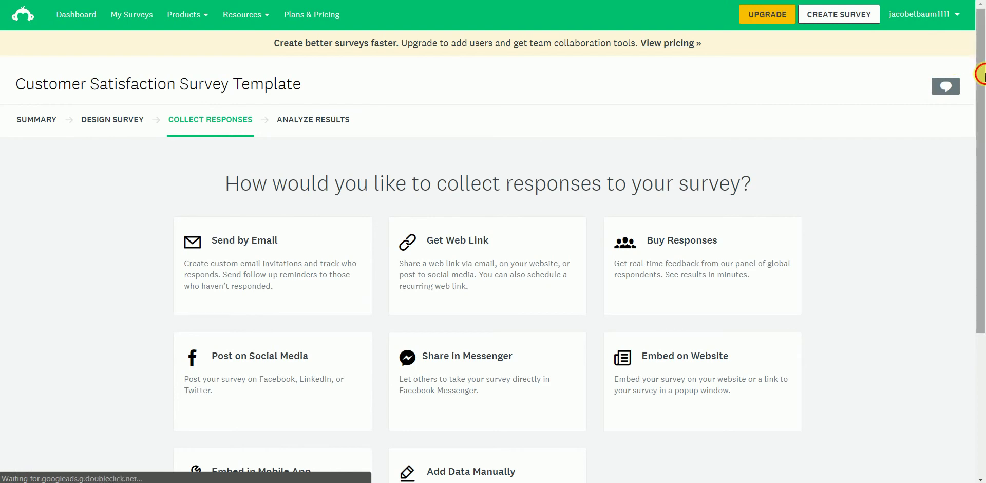
drag(980, 75, 976, 173)
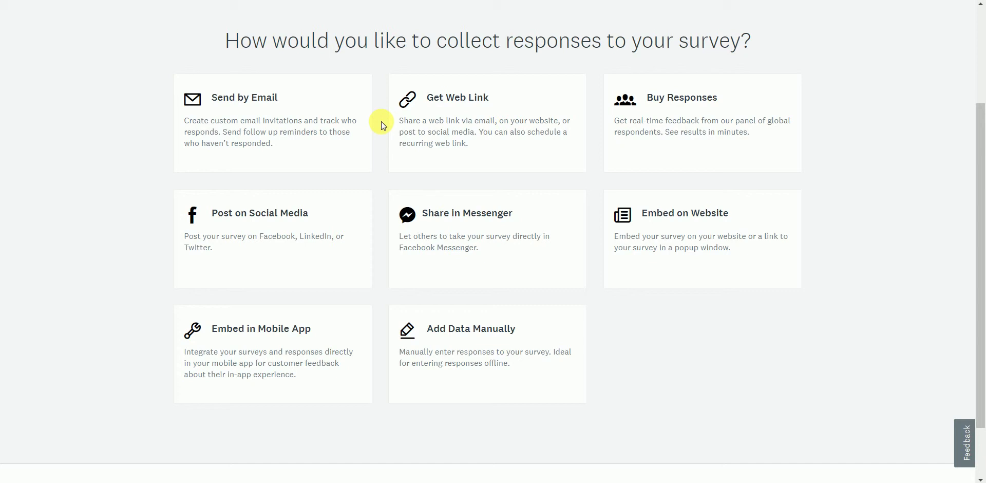
Choose Send by Email and add two recipient e-mail addresses to the invitation
click(329, 118)
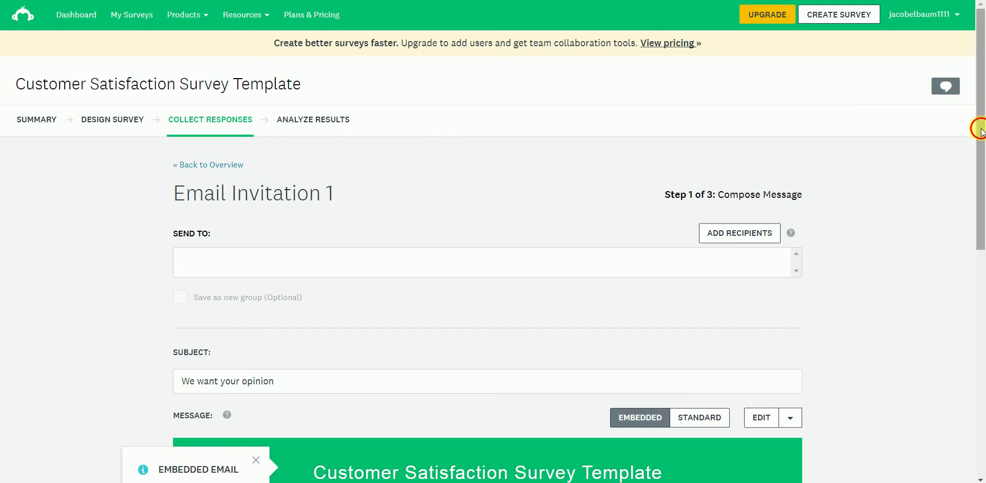
drag(979, 123, 981, 204)
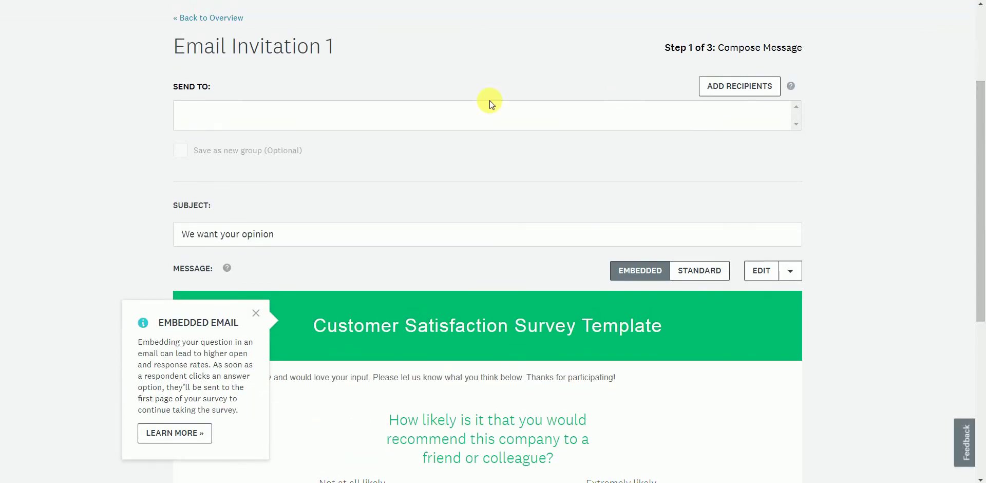
click(368, 119)
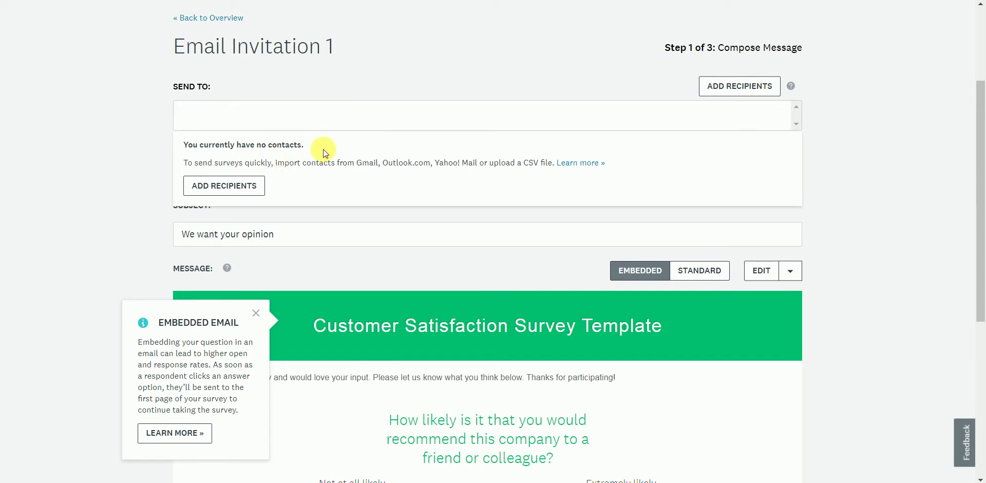
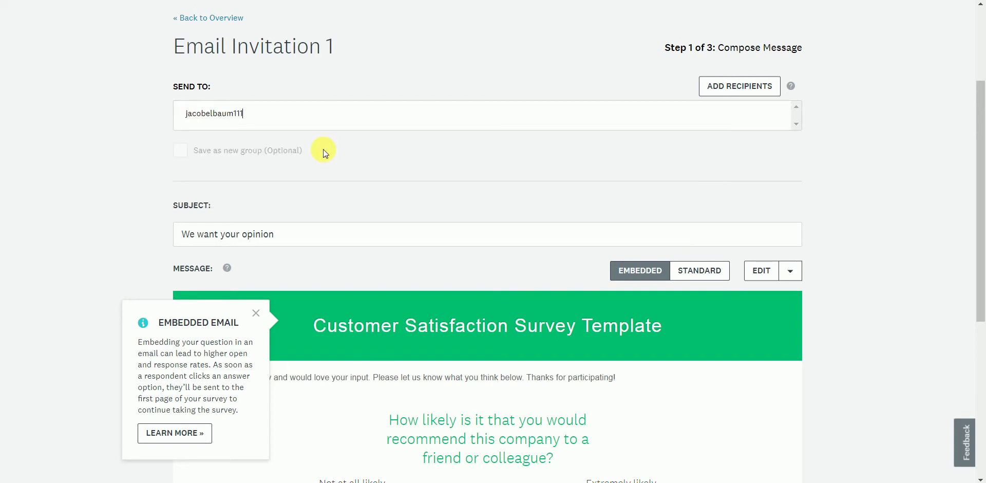
key(Return)
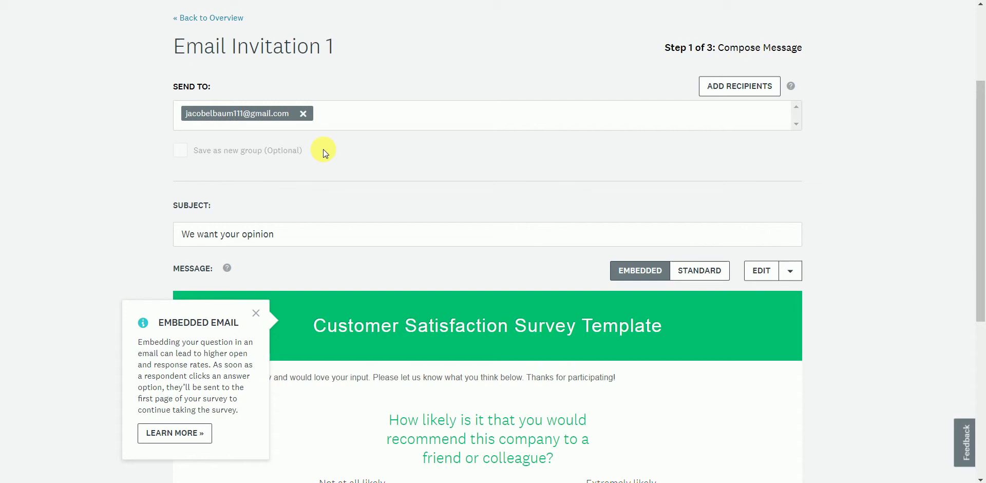
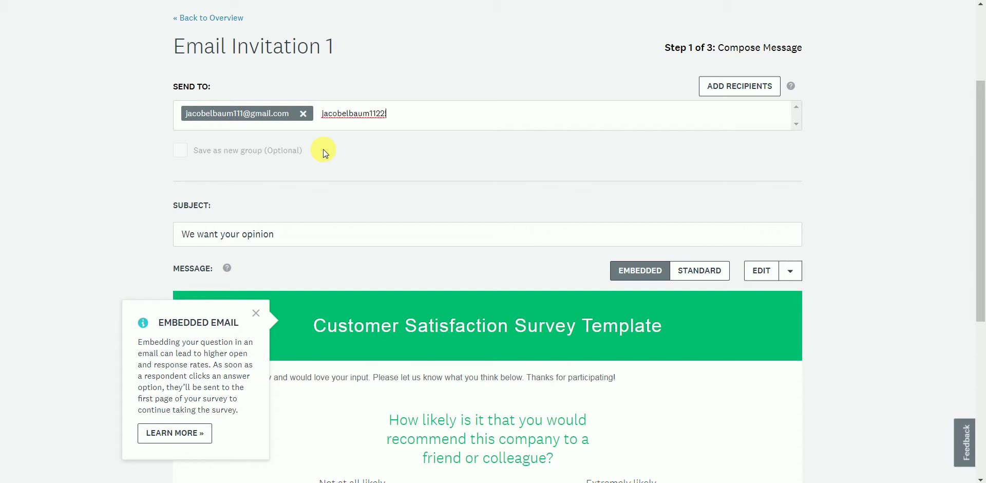
key(Return)
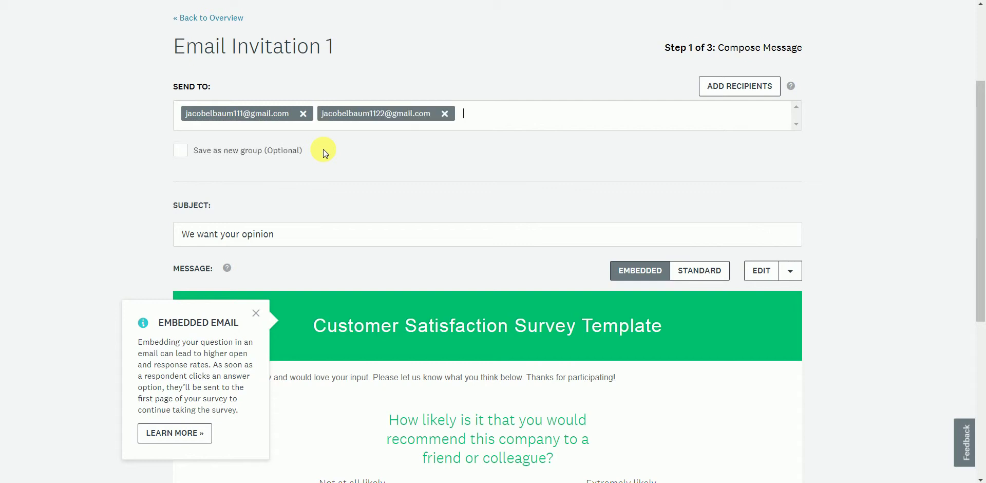
Check the subject 'We want your opinion' and scroll through the embedded survey message
scroll(538, 171, down, 1)
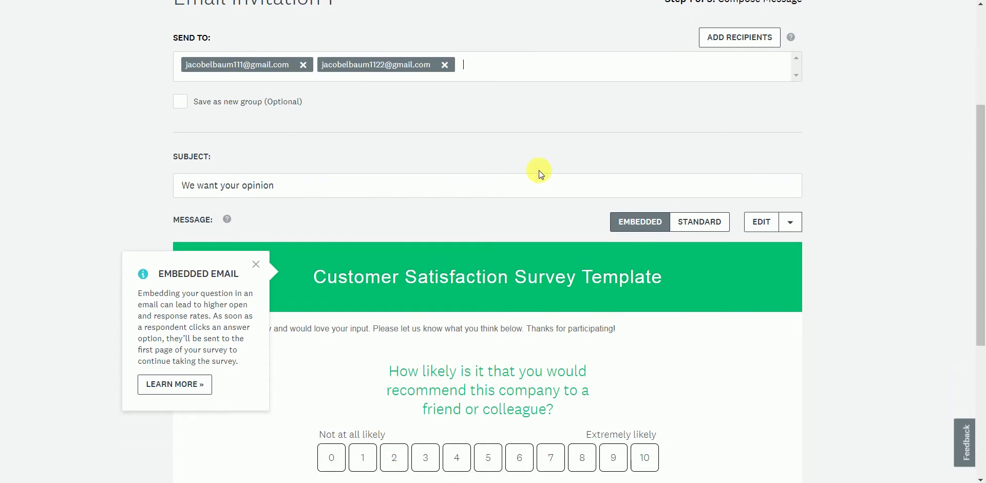
click(531, 181)
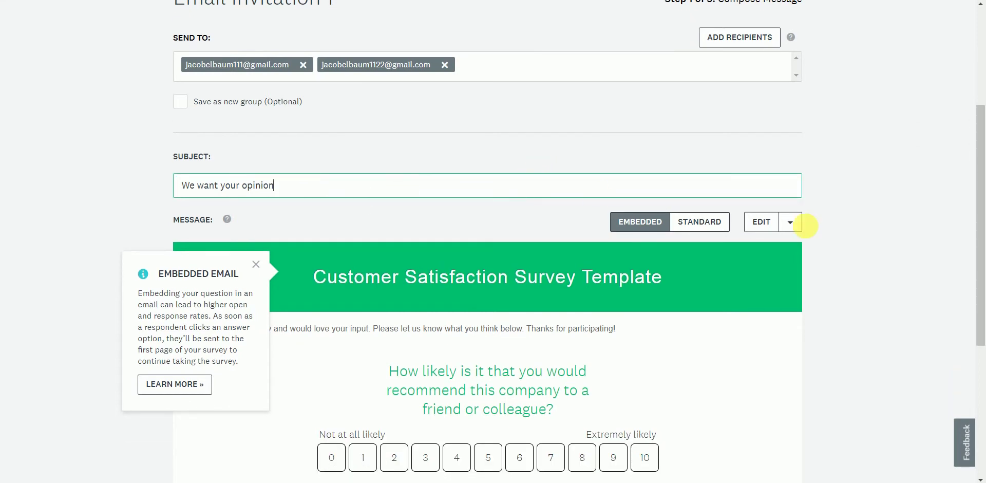
drag(981, 183, 981, 238)
drag(583, 249, 585, 234)
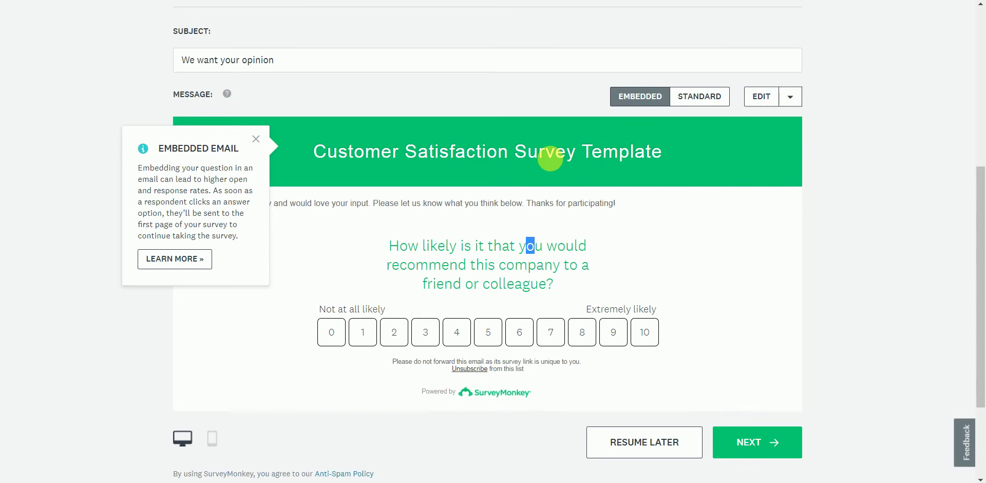
scroll(981, 197, down, 2)
scroll(980, 195, up, 5)
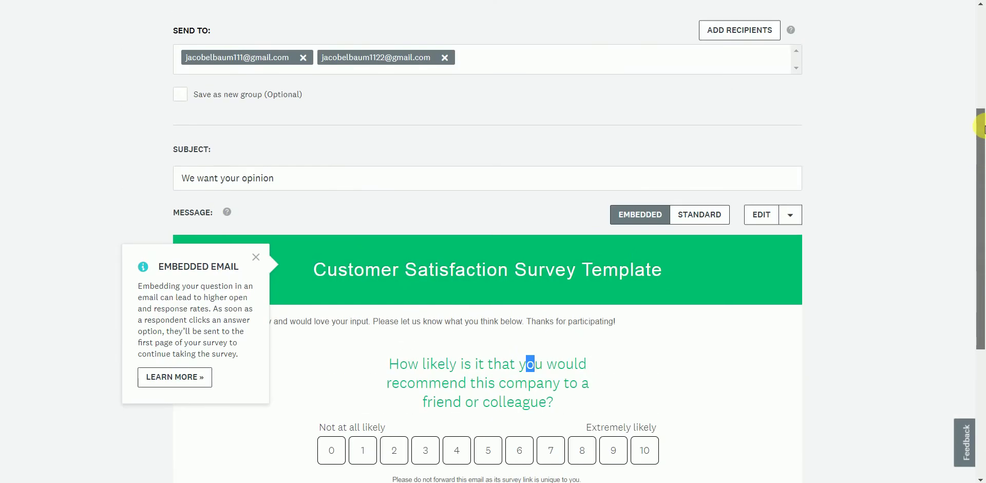
scroll(964, 154, down, 4)
scroll(956, 204, down, 2)
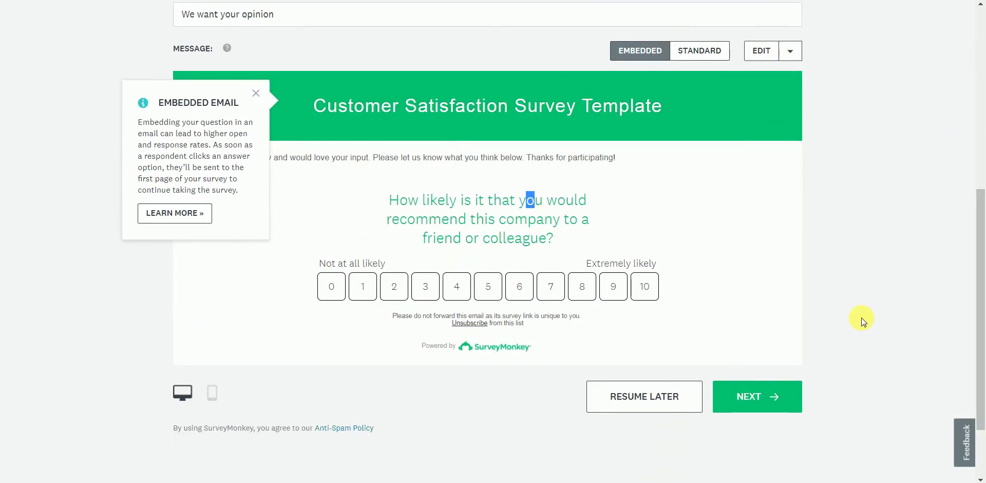
Move on to Step 2 of 3: Review Options and inspect the unverified sender address
click(758, 391)
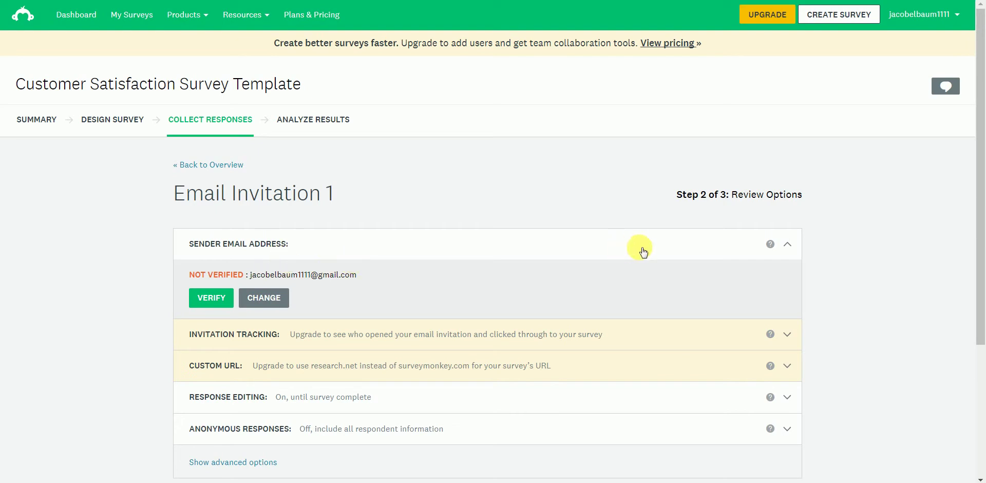
drag(977, 205, 975, 273)
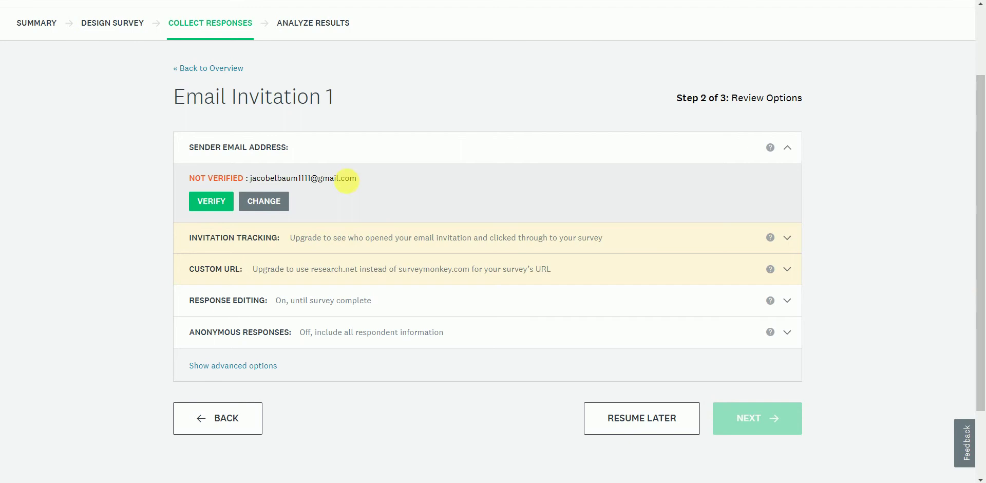
drag(358, 179, 247, 179)
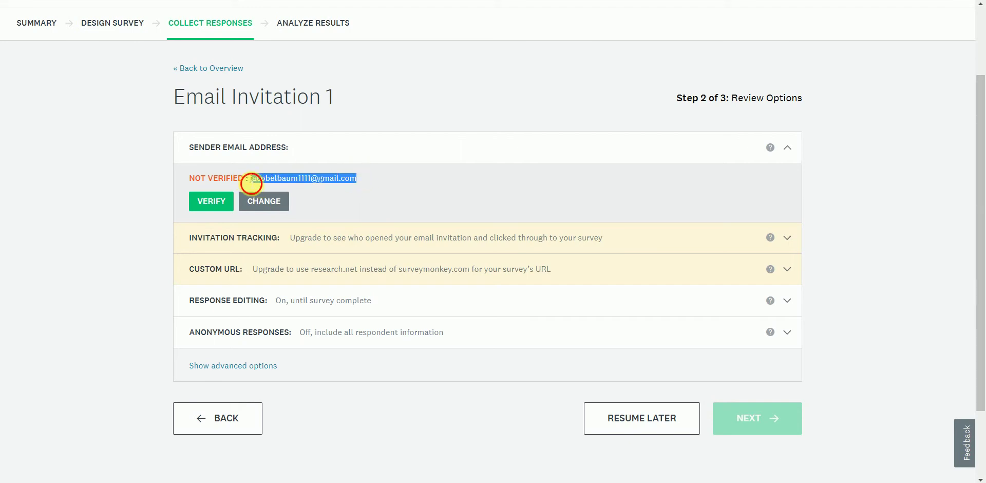
click(248, 179)
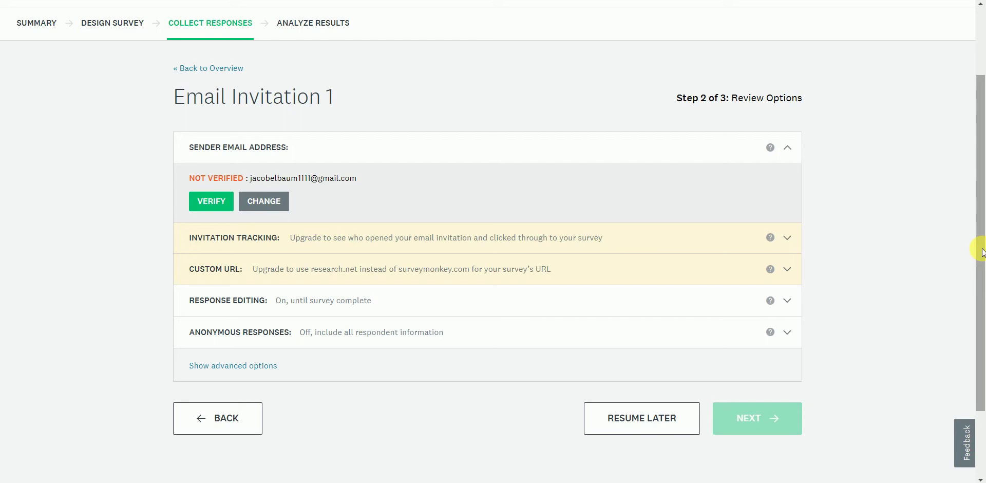
drag(982, 251, 978, 240)
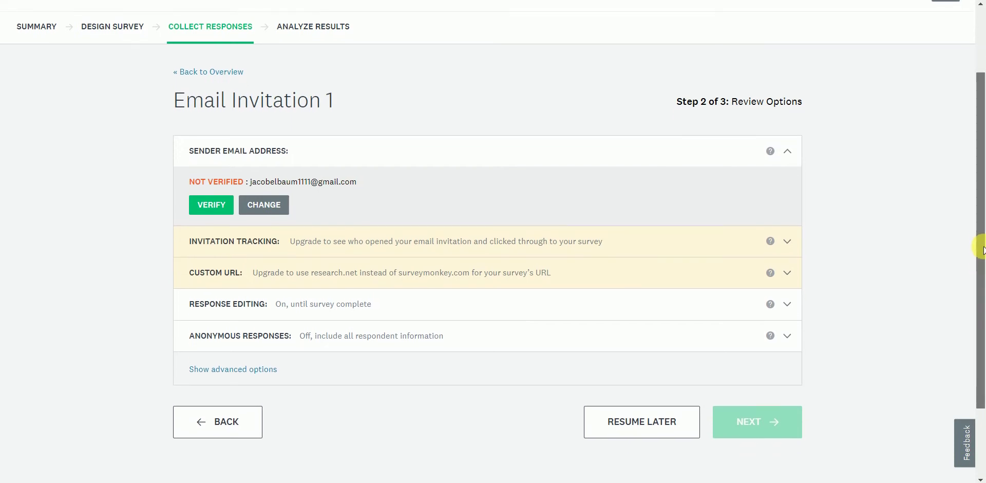
Step back from the email message to the survey's Design Survey page
click(223, 429)
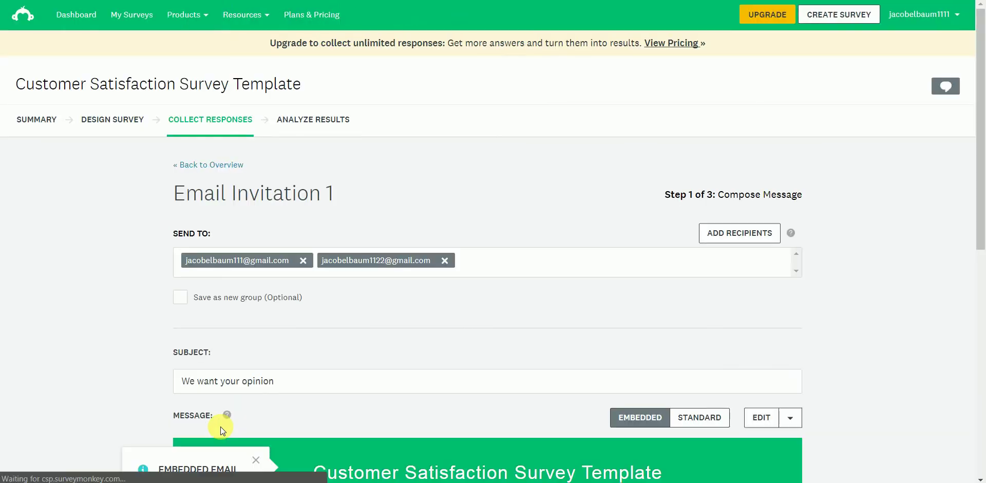
drag(979, 191, 974, 387)
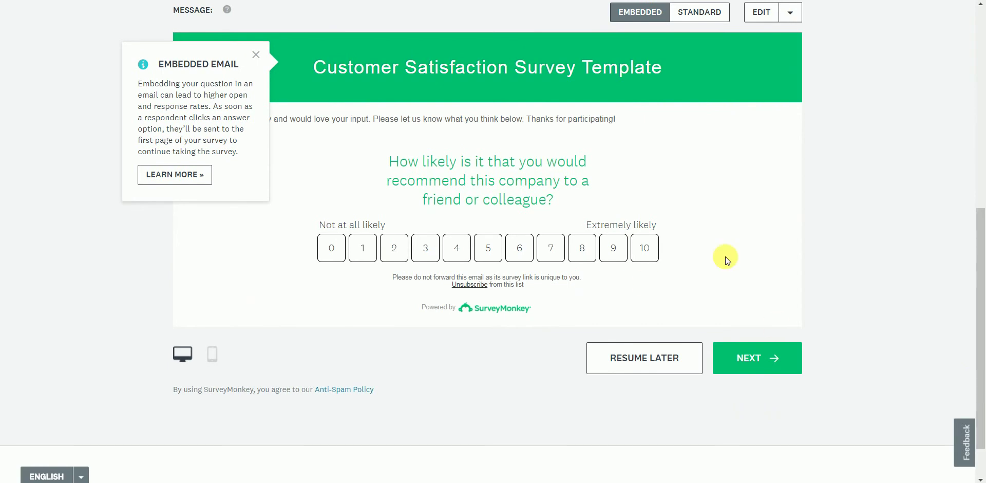
drag(982, 299, 968, 84)
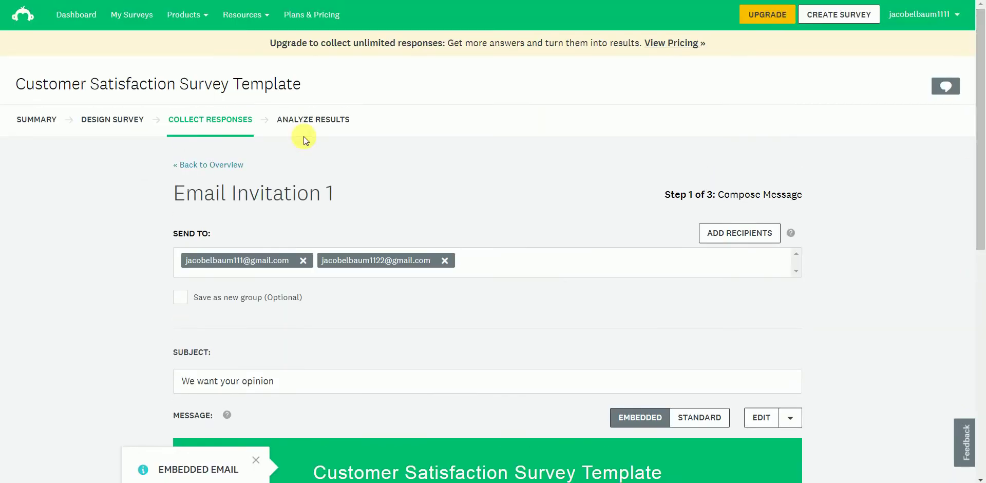
click(121, 118)
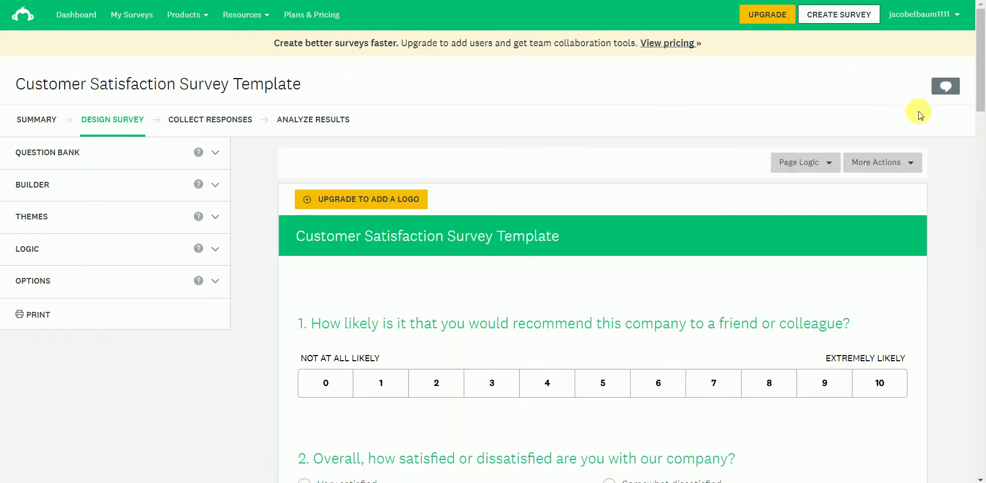
click(942, 123)
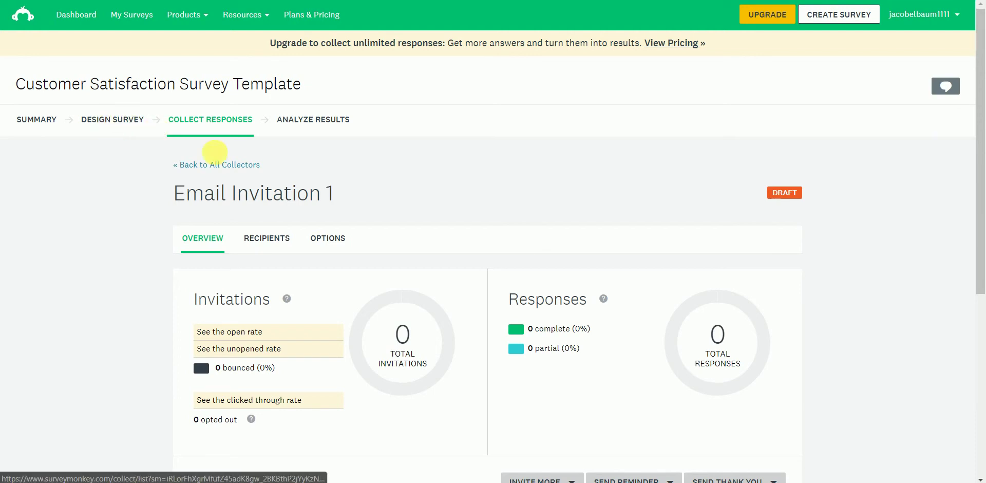
click(131, 123)
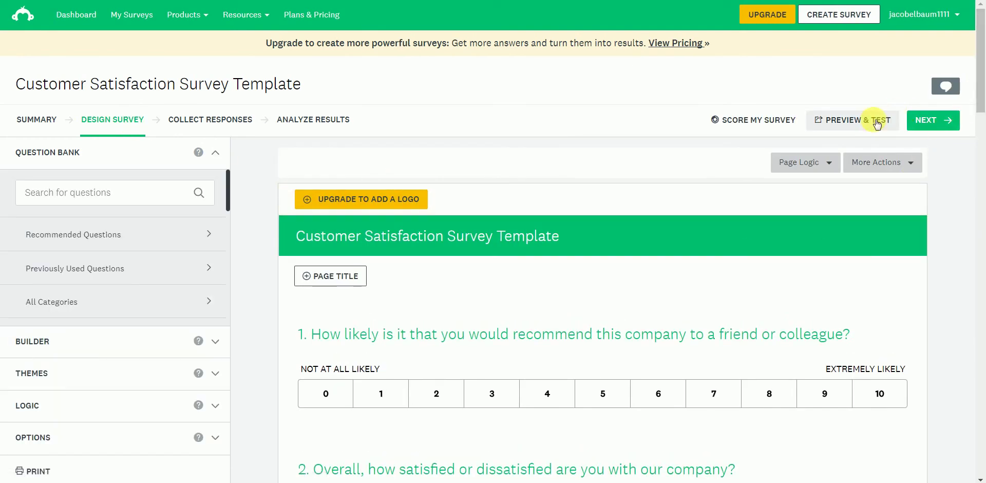
Preview the survey, close the preview, and continue to Email Invitation 1's draft overview
click(873, 120)
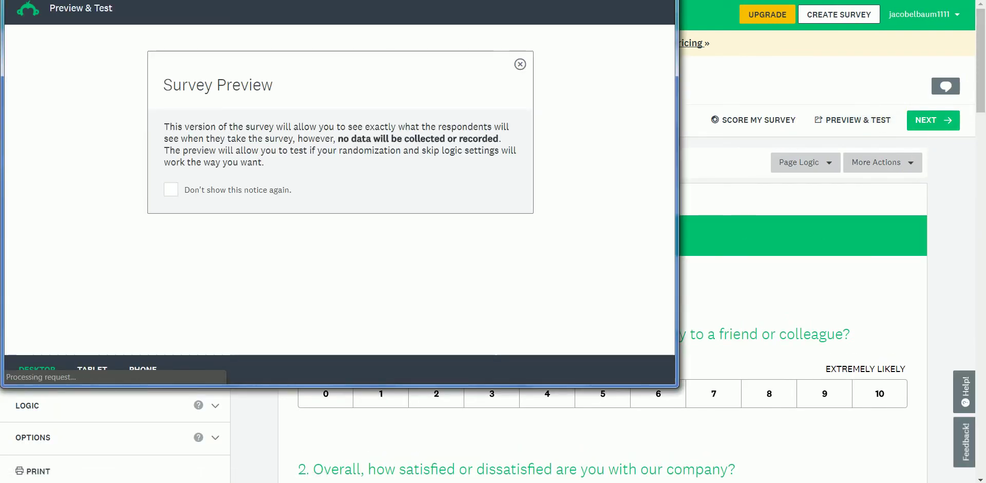
click(962, 117)
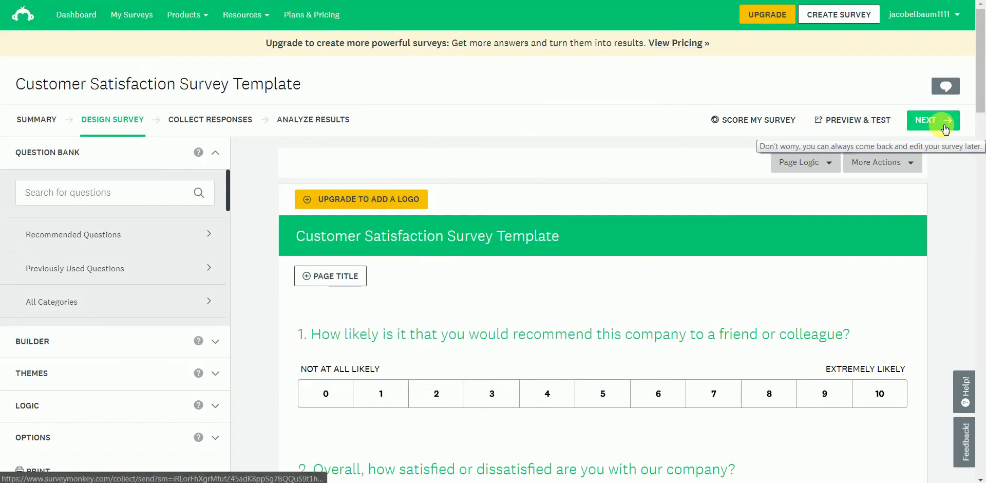
click(941, 125)
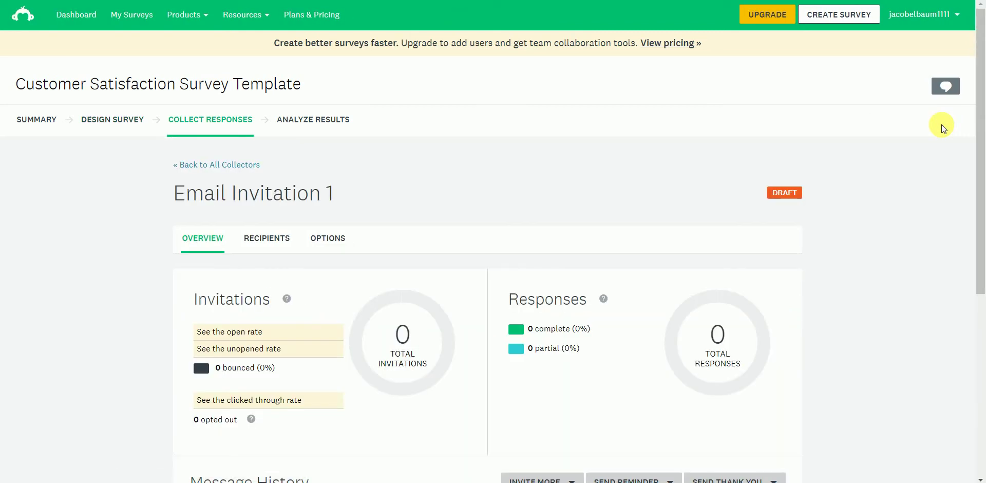
Return to All Collectors and scroll down to the Add a new collector section
click(246, 165)
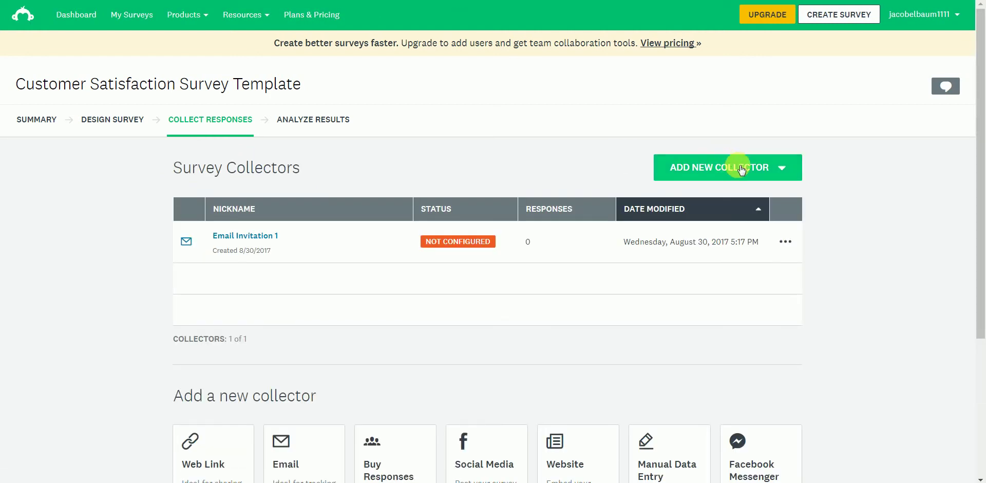
scroll(980, 181, down, 3)
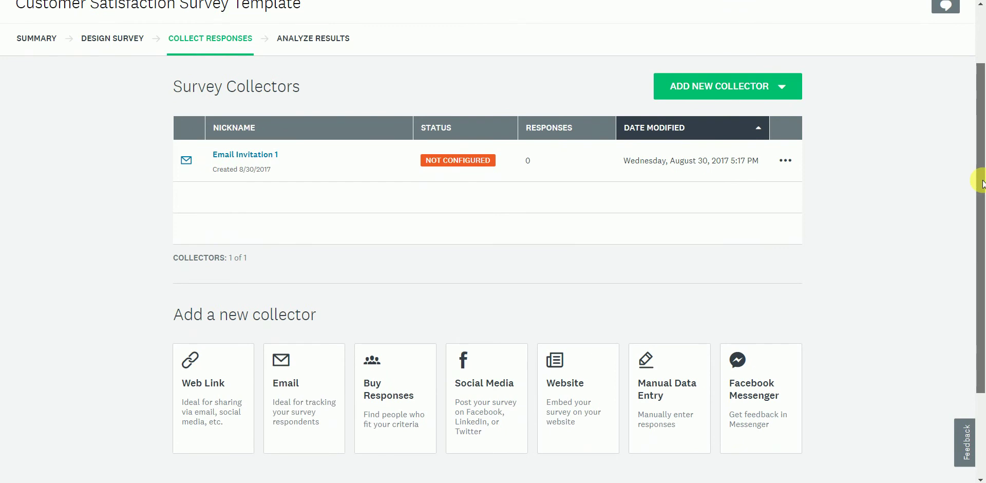
mouse_move(981, 183)
mouse_down()
mouse_move(982, 203)
mouse_move(981, 189)
mouse_up()
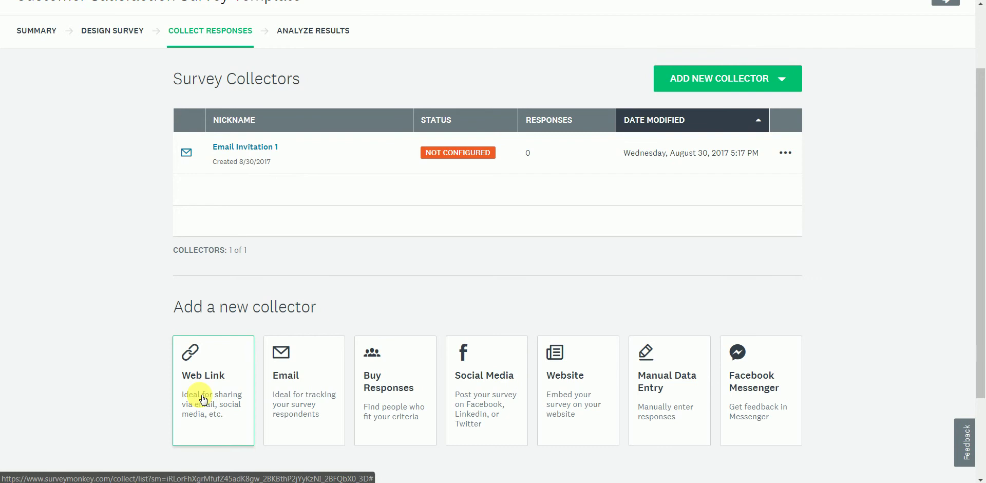
Add a Web Link 1 collector and copy its generated survey URL
click(204, 399)
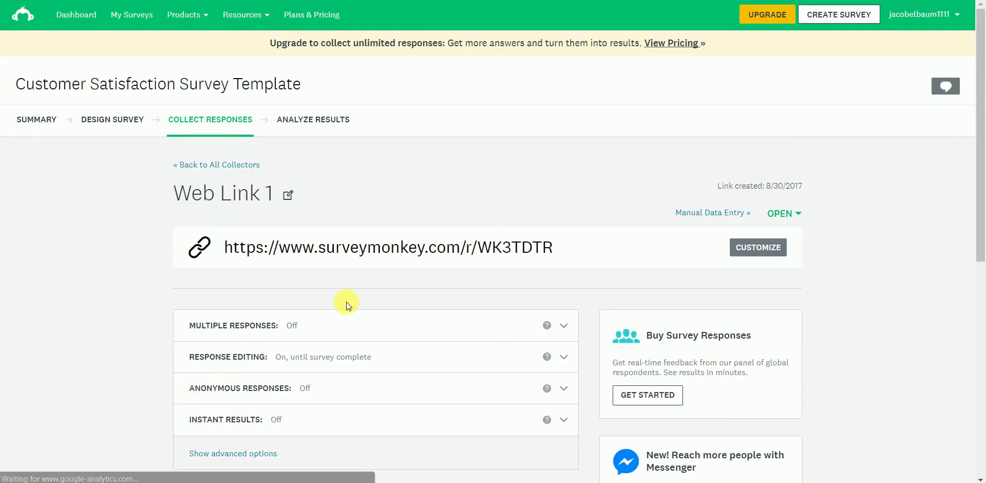
click(460, 249)
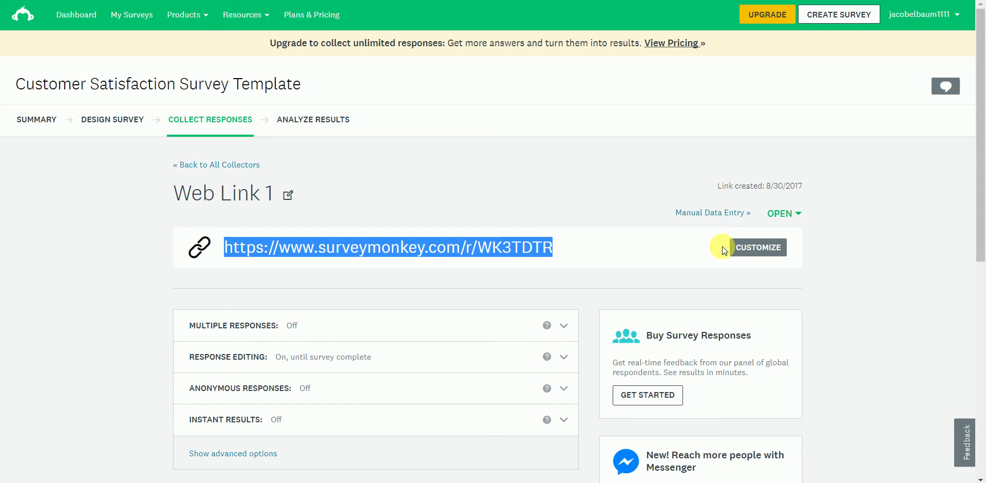
right_click(537, 257)
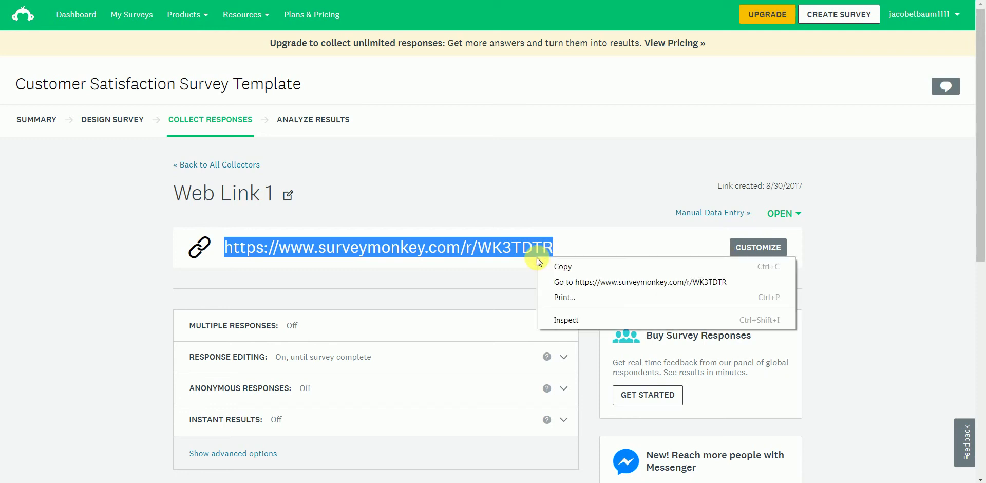
click(556, 265)
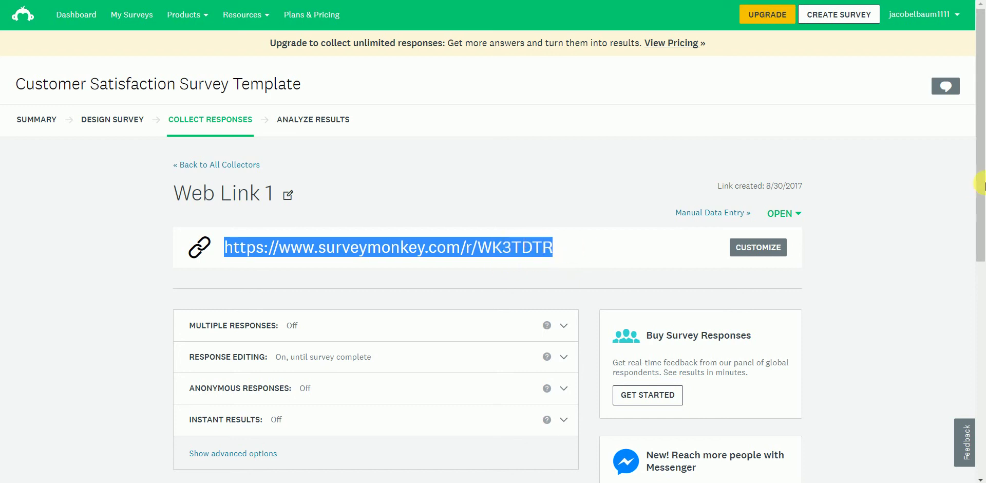
mouse_move(982, 187)
mouse_down()
mouse_move(977, 295)
mouse_move(971, 289)
mouse_move(939, 396)
mouse_move(974, 308)
mouse_move(980, 174)
mouse_up()
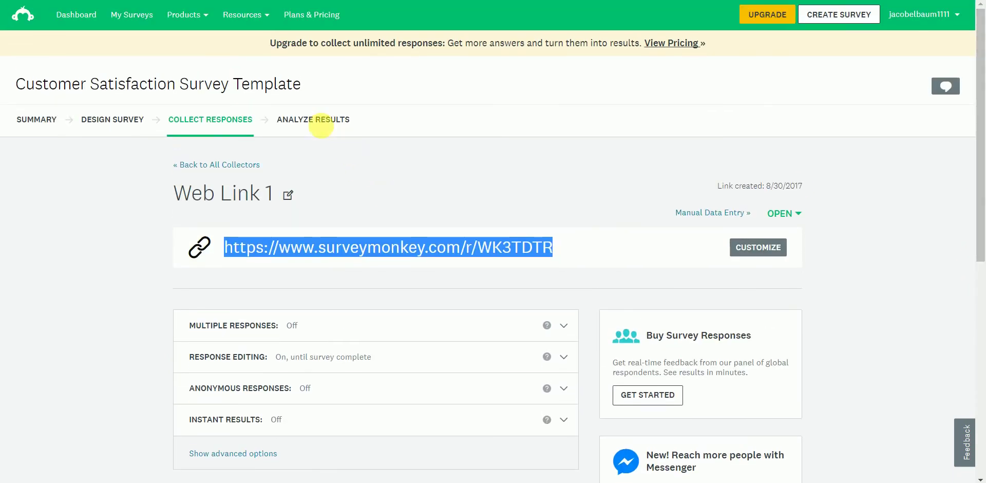
Open the ANALYZE RESULTS tab, showing 0 of 0 respondents
click(318, 120)
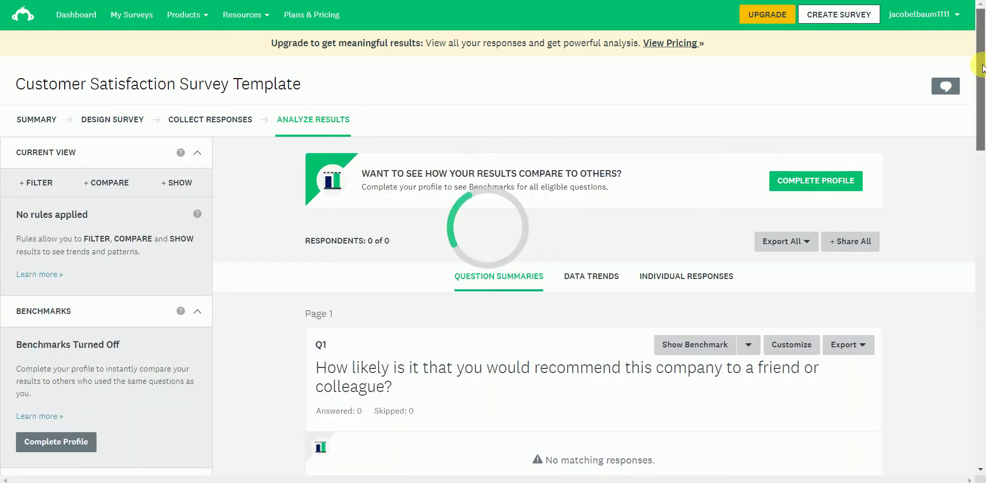
mouse_move(981, 54)
mouse_down()
mouse_move(983, 99)
mouse_move(982, 54)
mouse_up()
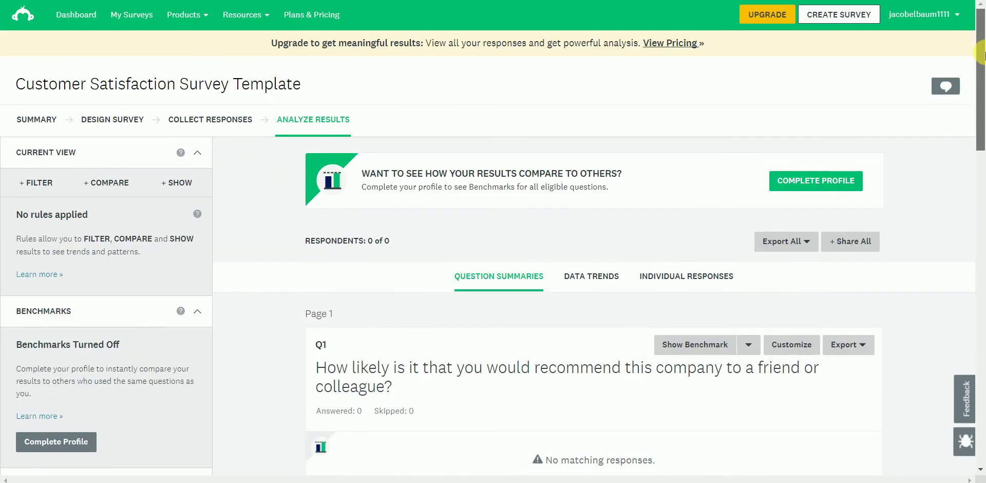